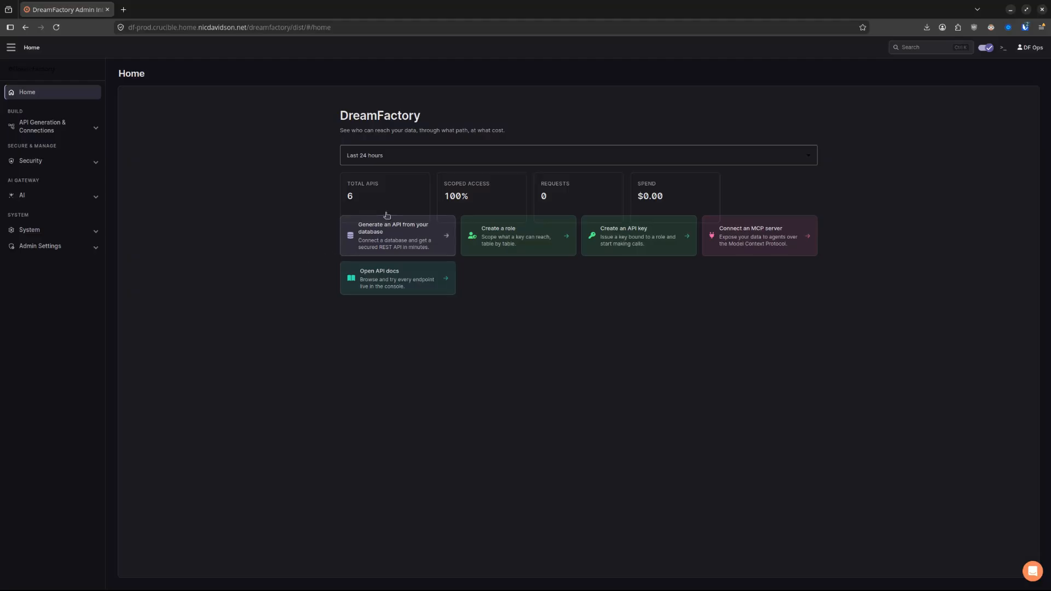
Open the list of existing database APIs under the API types.
click(48, 128)
click(35, 146)
click(48, 181)
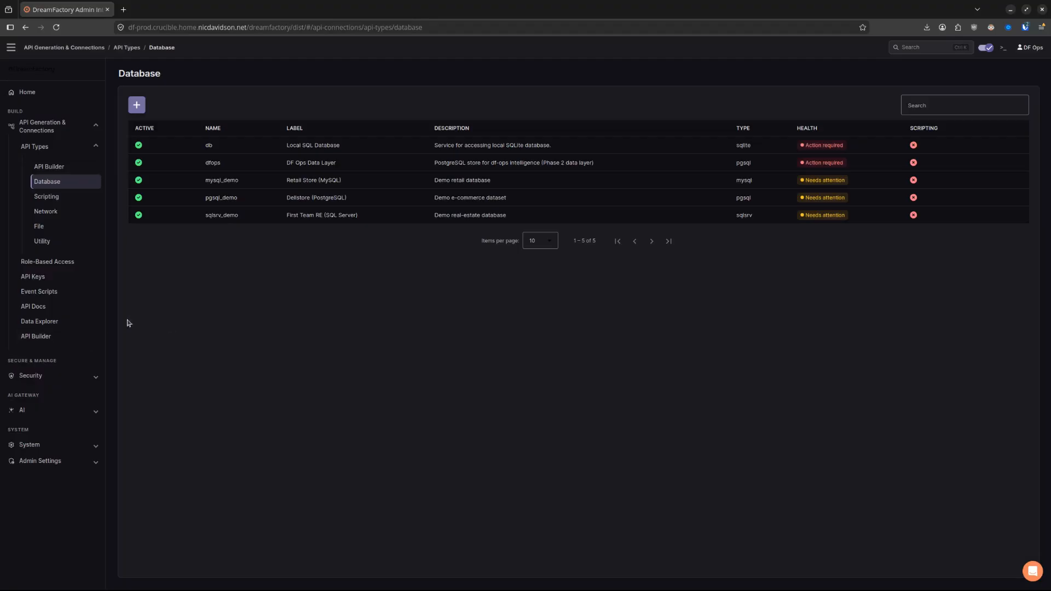
Create and save a custom API in API Builder named builder_demo with the base URL path builder_demo.
click(68, 337)
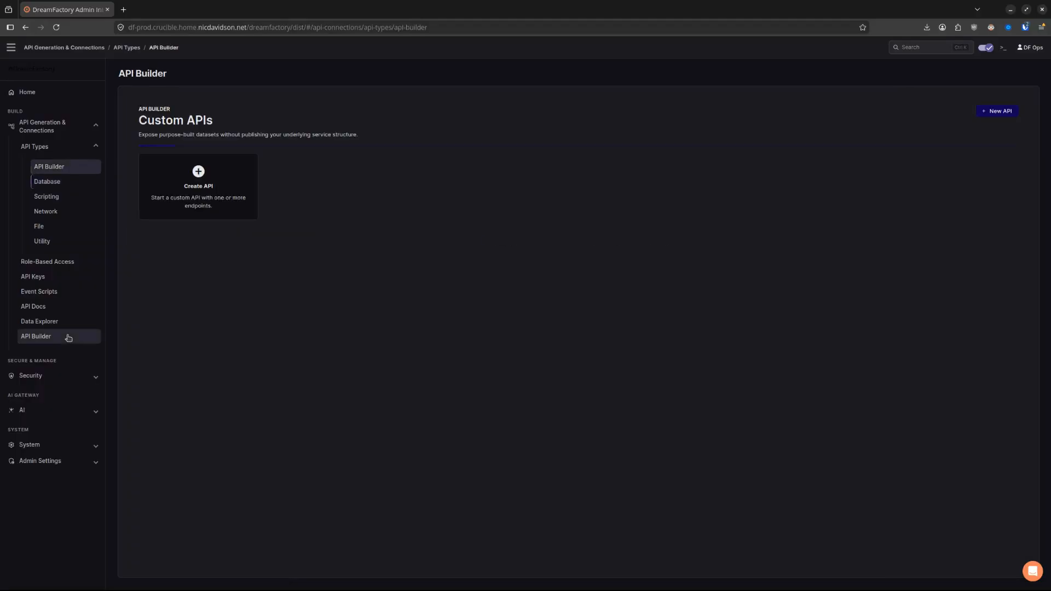
click(209, 183)
click(215, 167)
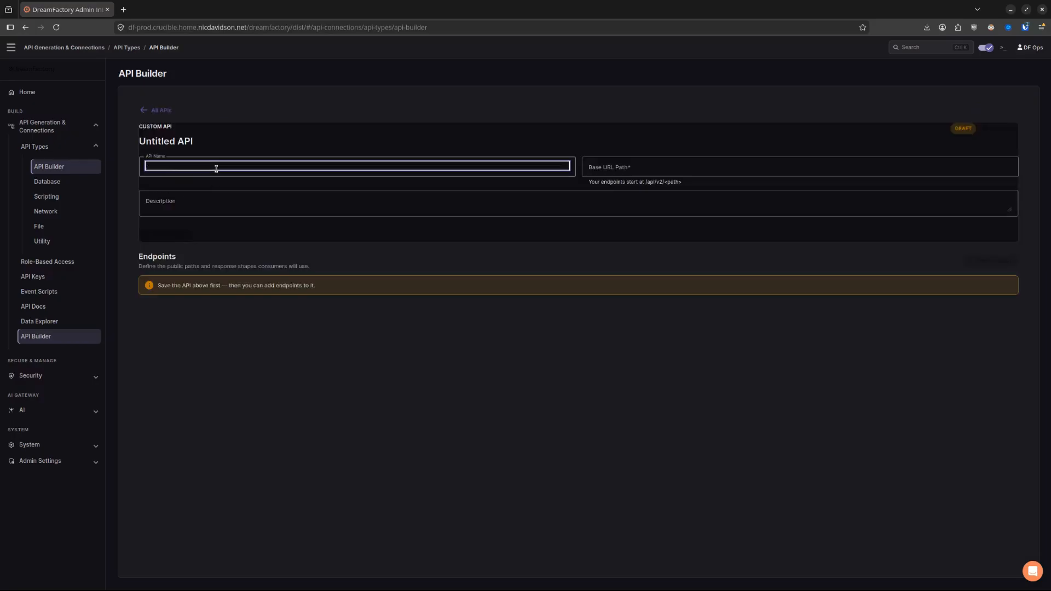
text(builder_demo)
key(ctrl+a)
text(builder_demo)
key(Tab)
text(builder)
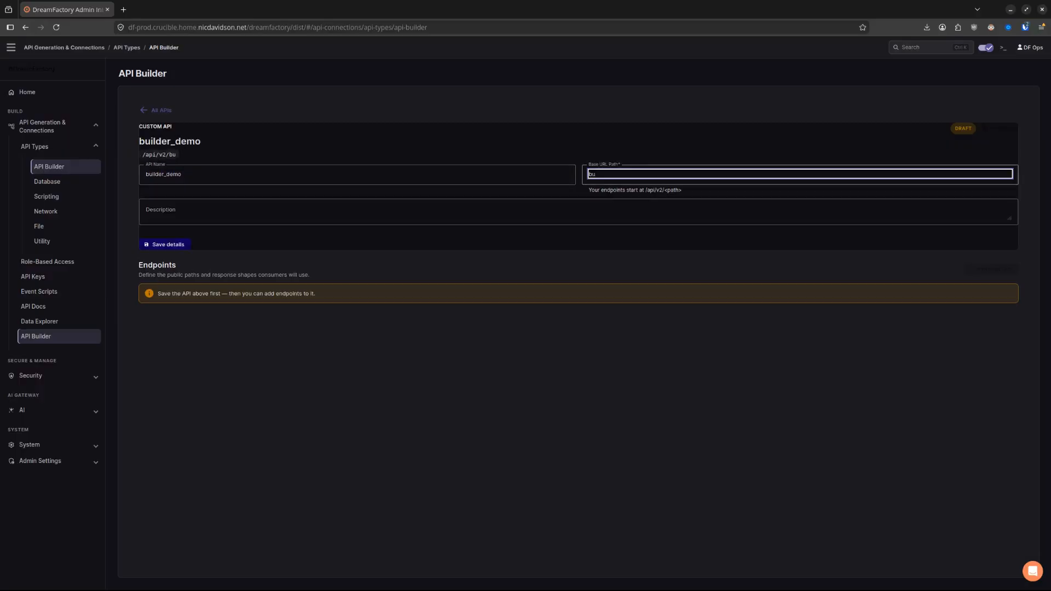
text(_demo)
click(176, 244)
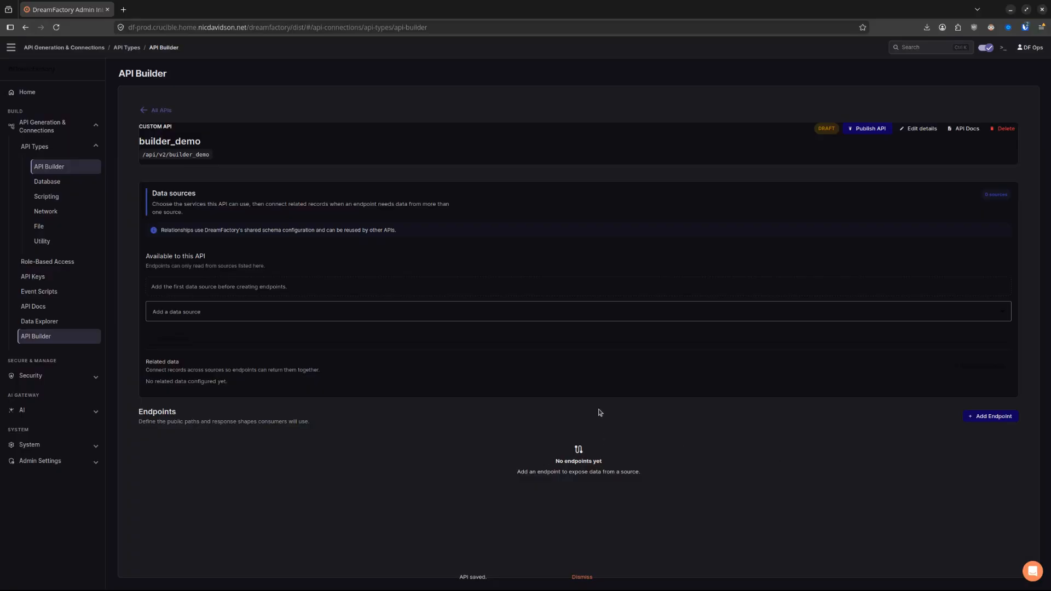
Add an endpoint to the API, using customers_with_orders as both its name and its public URL path.
click(986, 417)
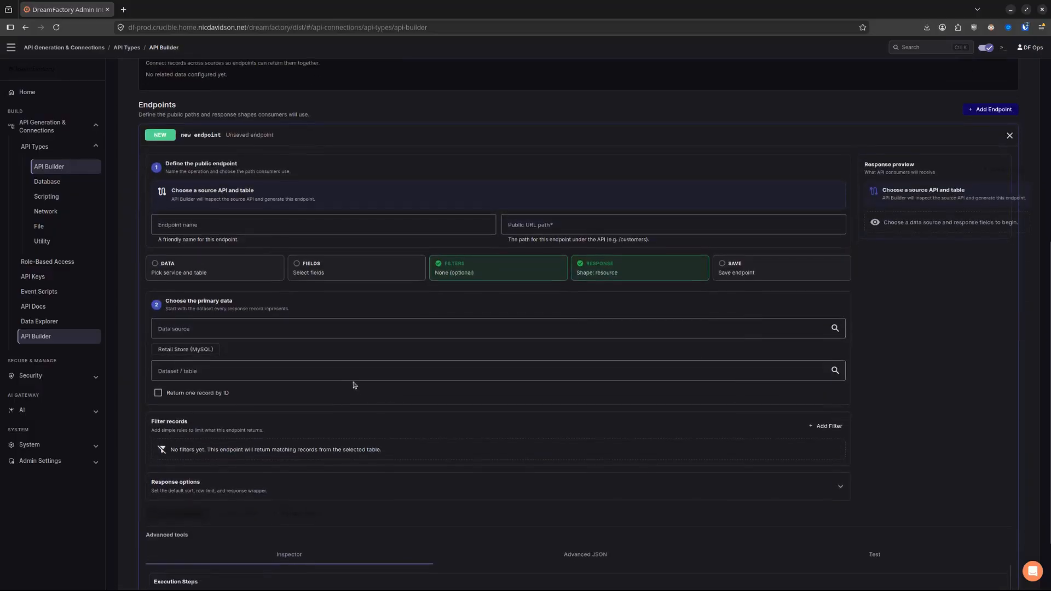
click(259, 223)
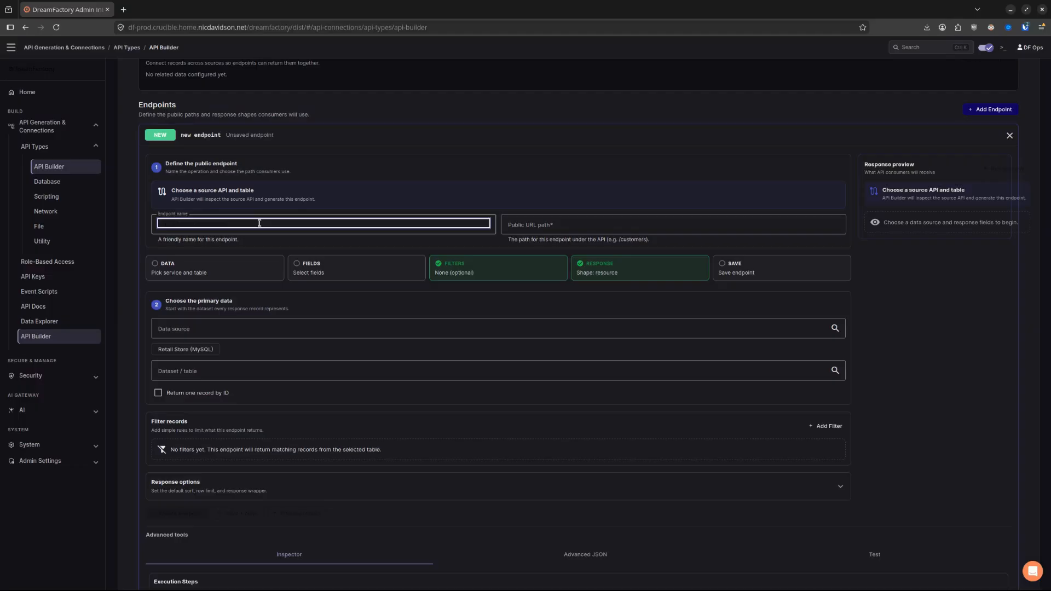
text(customers_with_orders)
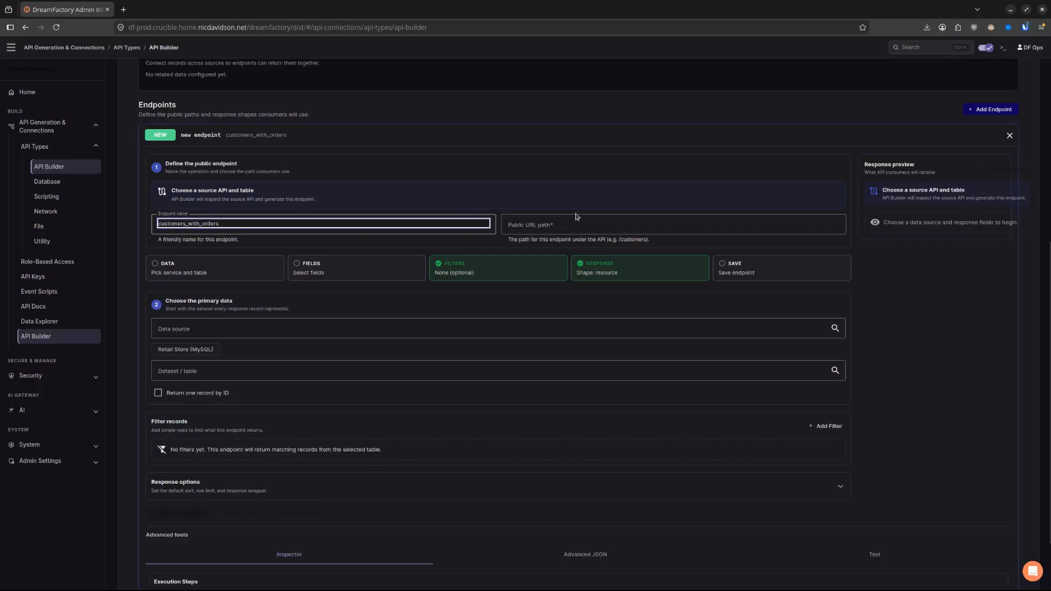
double_click(247, 224)
key(ctrl+c)
click(559, 224)
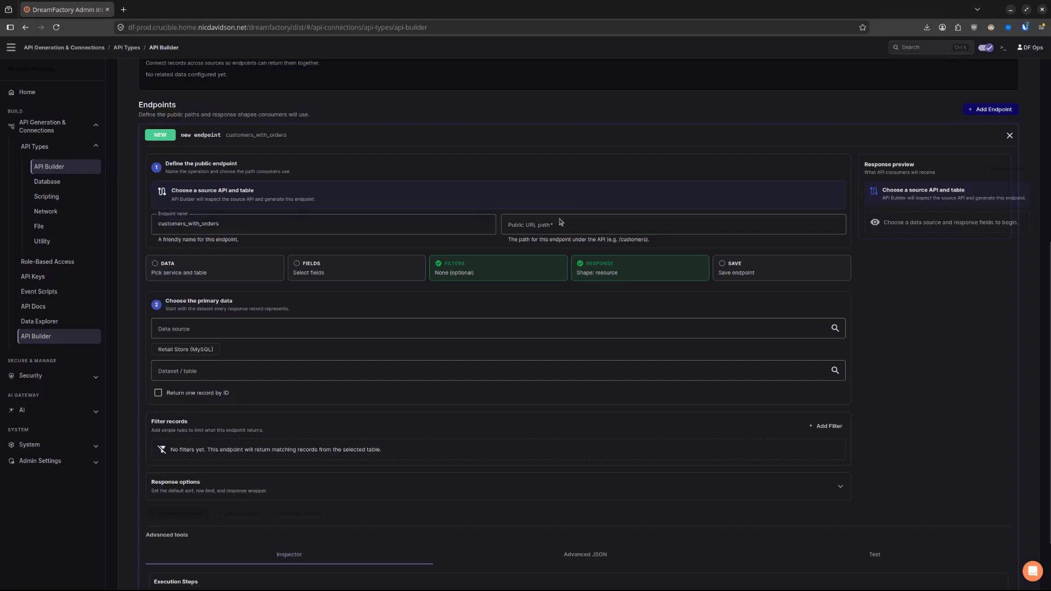
key(ctrl+v)
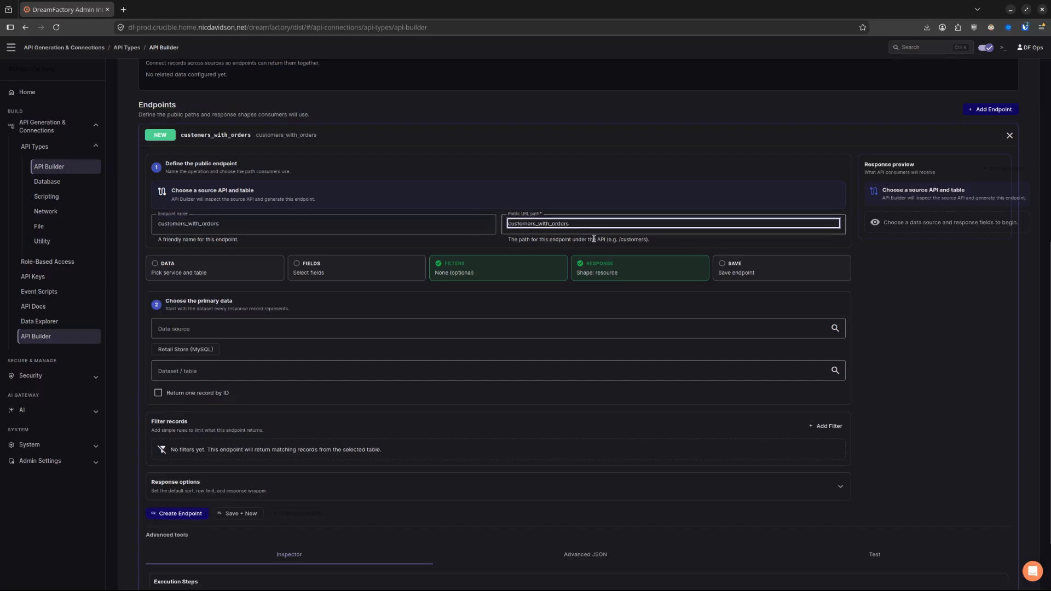
Set the endpoint's primary data to the Customers table of the Retail Store (MySQL) source.
scroll(327, 269, up, 5)
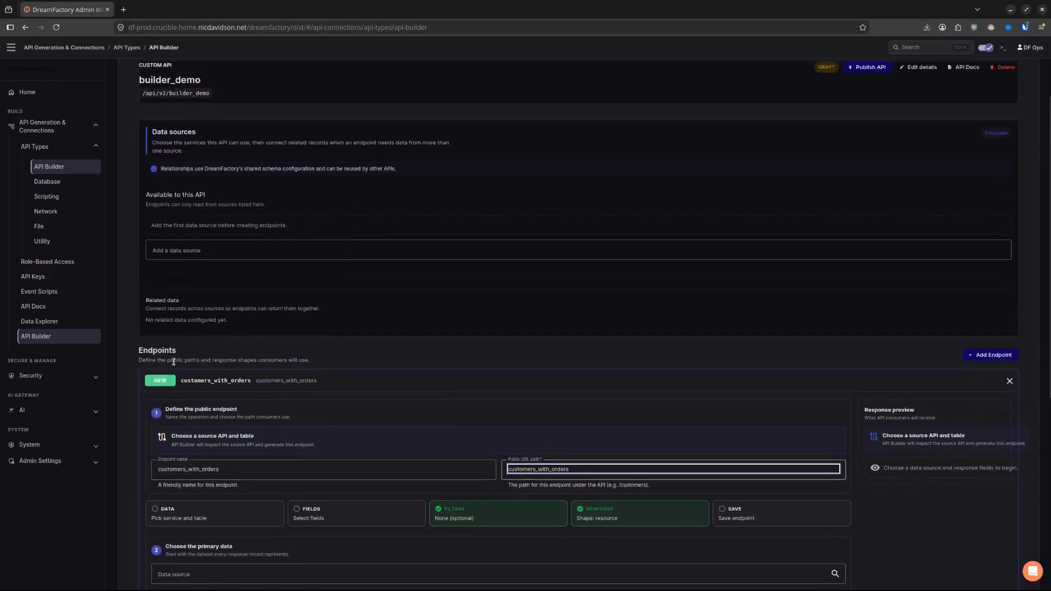
scroll(603, 297, down, 4)
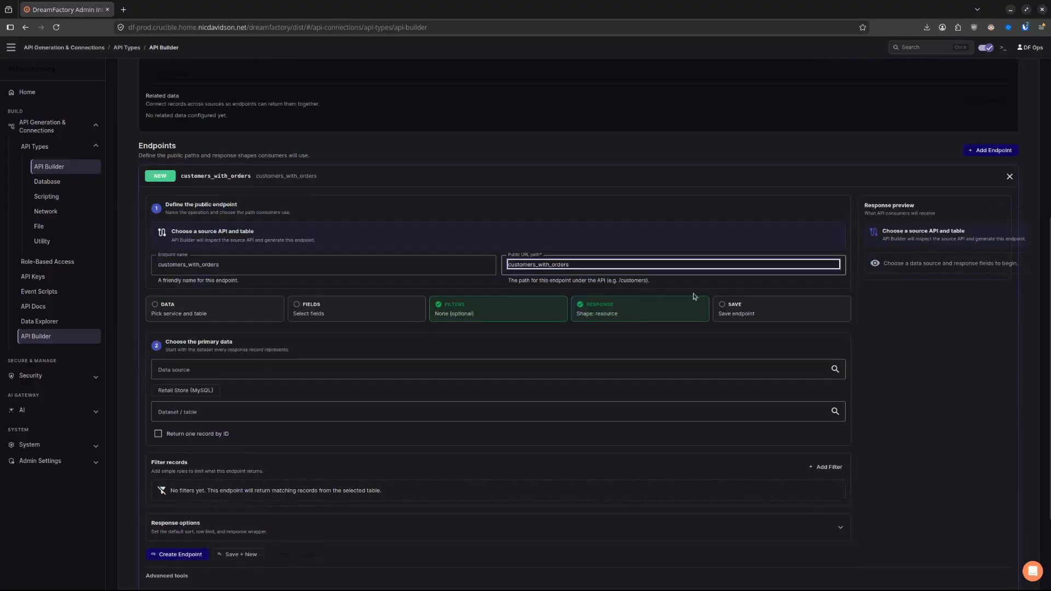
click(214, 377)
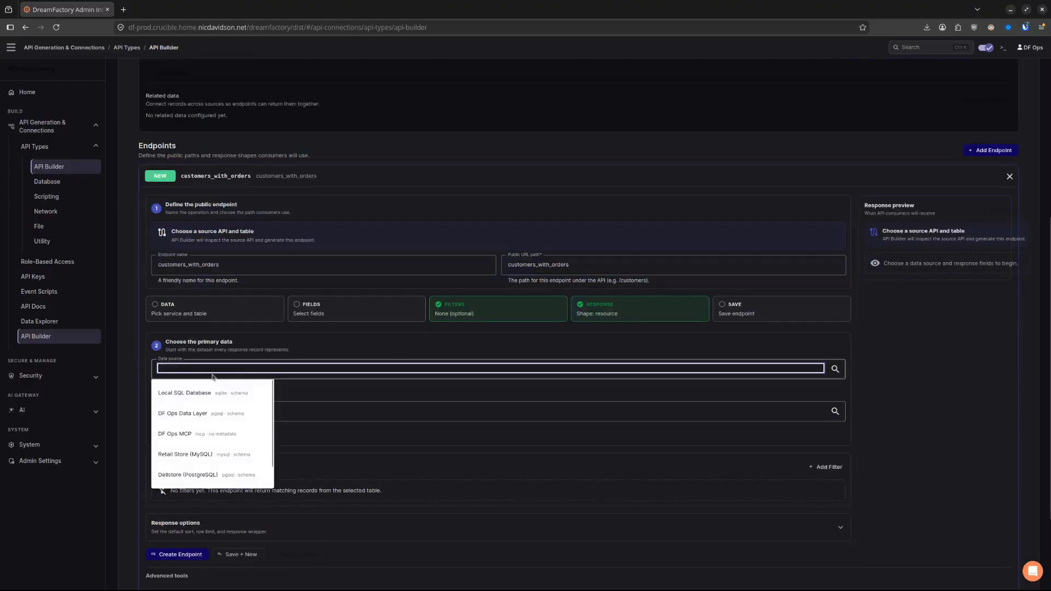
click(232, 455)
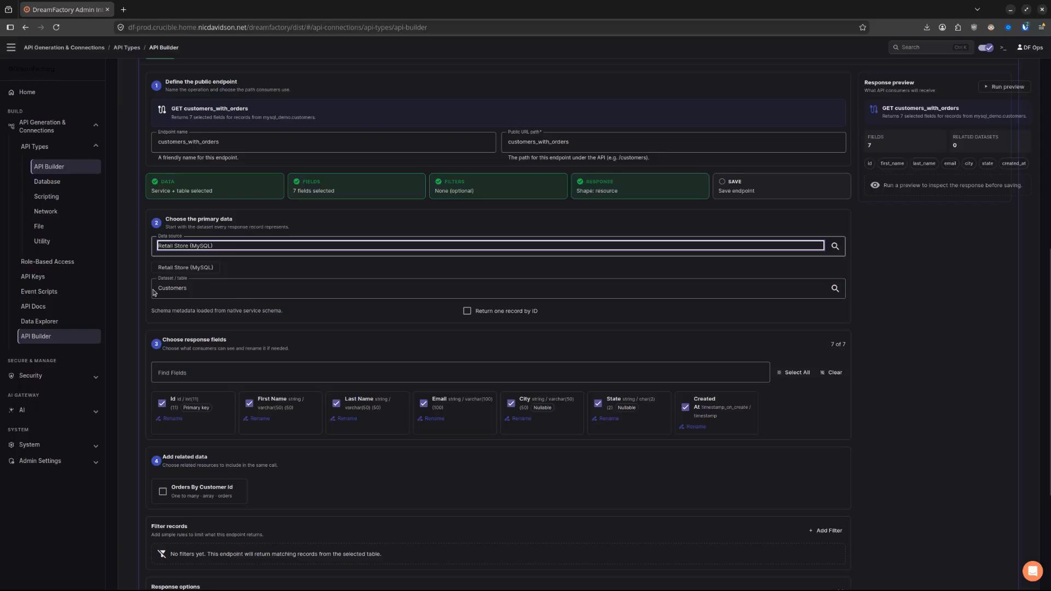
Run the response preview and examine the first customer record it returns.
scroll(208, 480, down, 3)
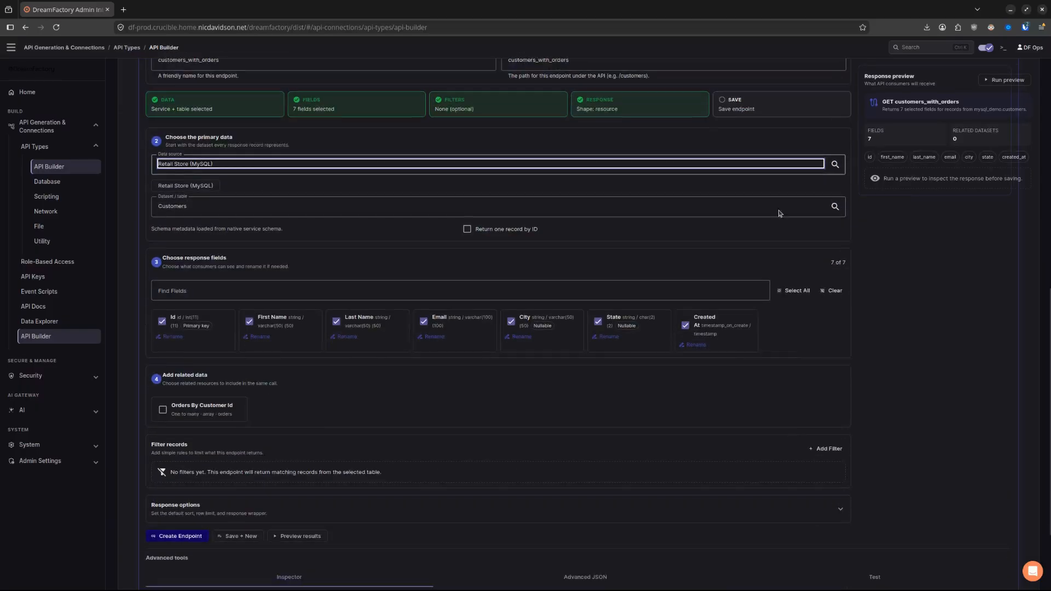
click(1002, 80)
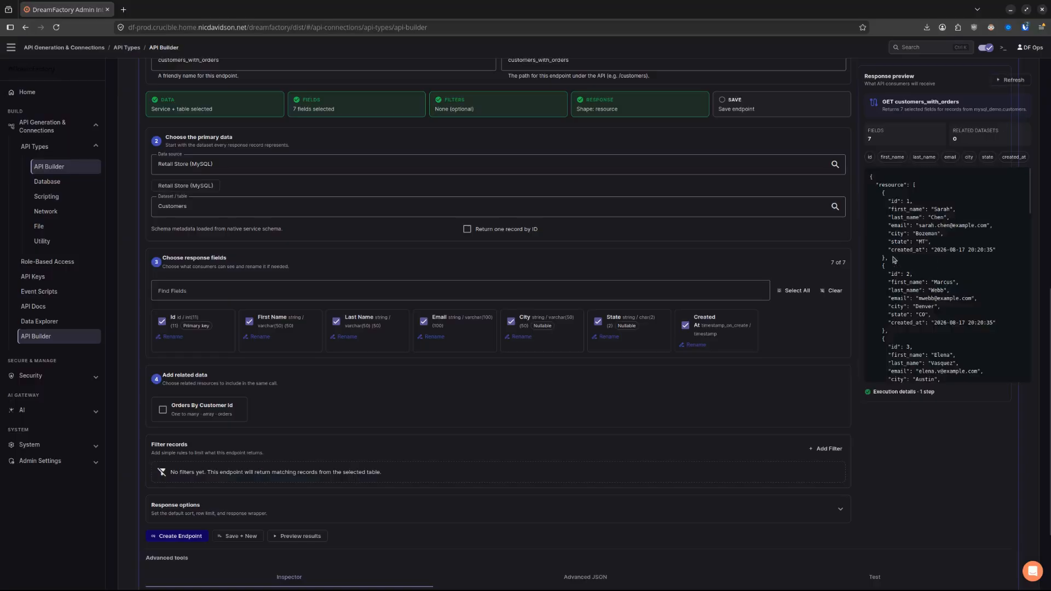
drag(900, 267, 863, 177)
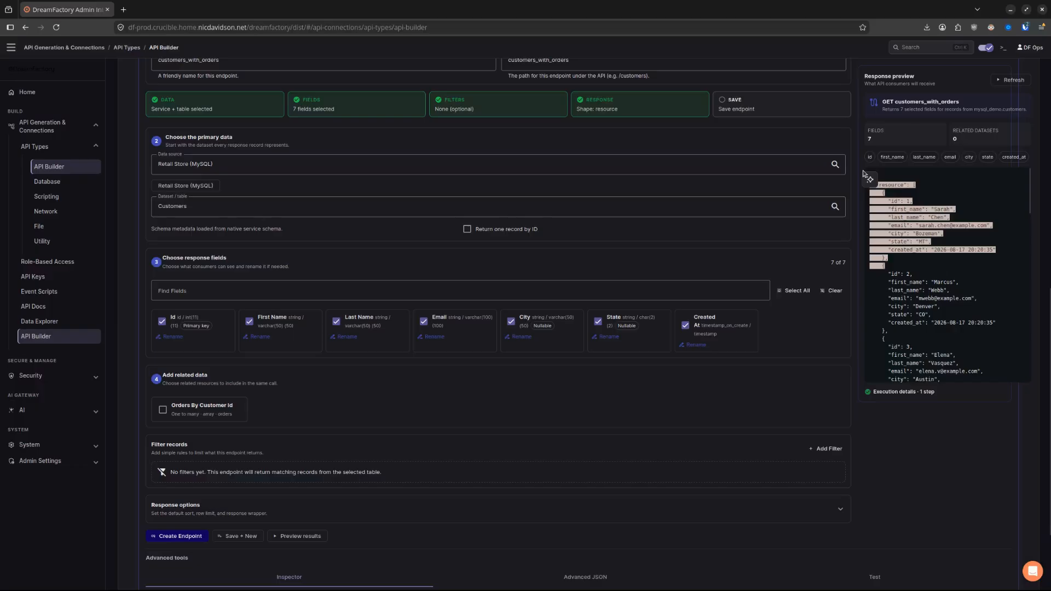
click(956, 264)
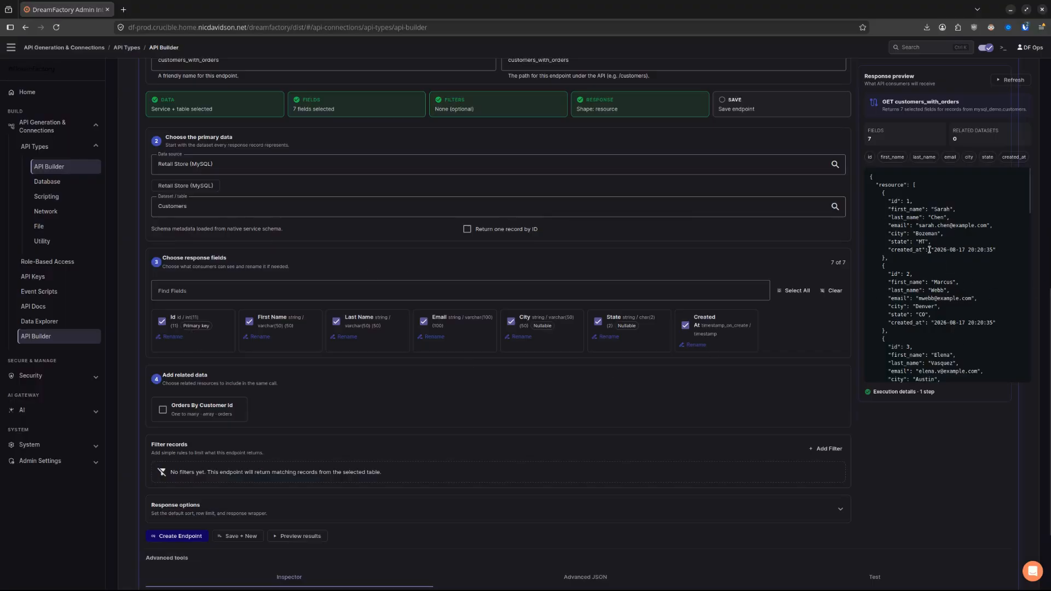
Exclude the Created At field from the response, rename Email to customer_email, and refresh the preview.
click(691, 330)
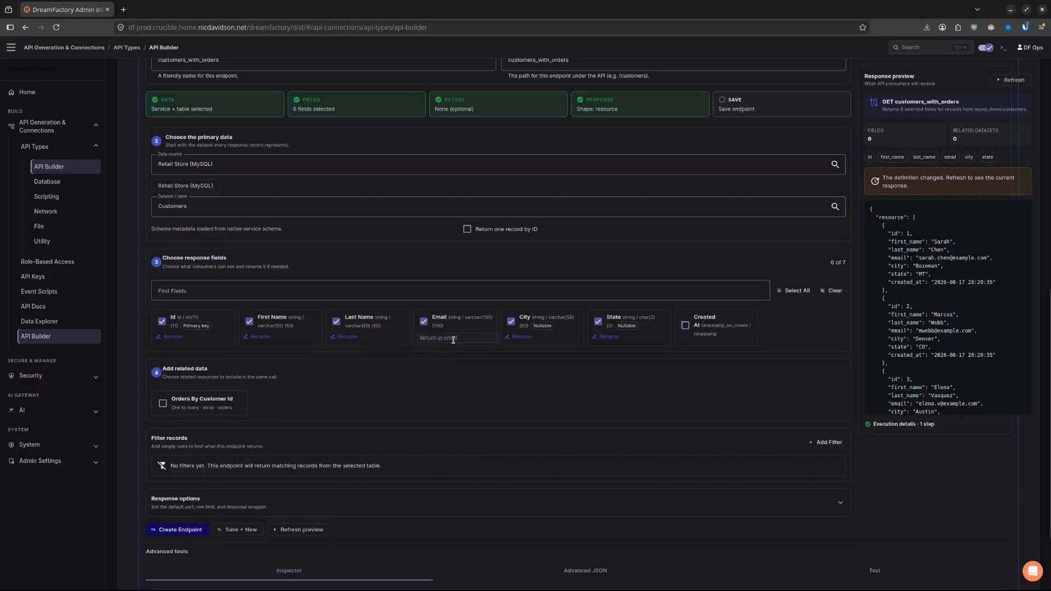
click(435, 337)
text(customer_email)
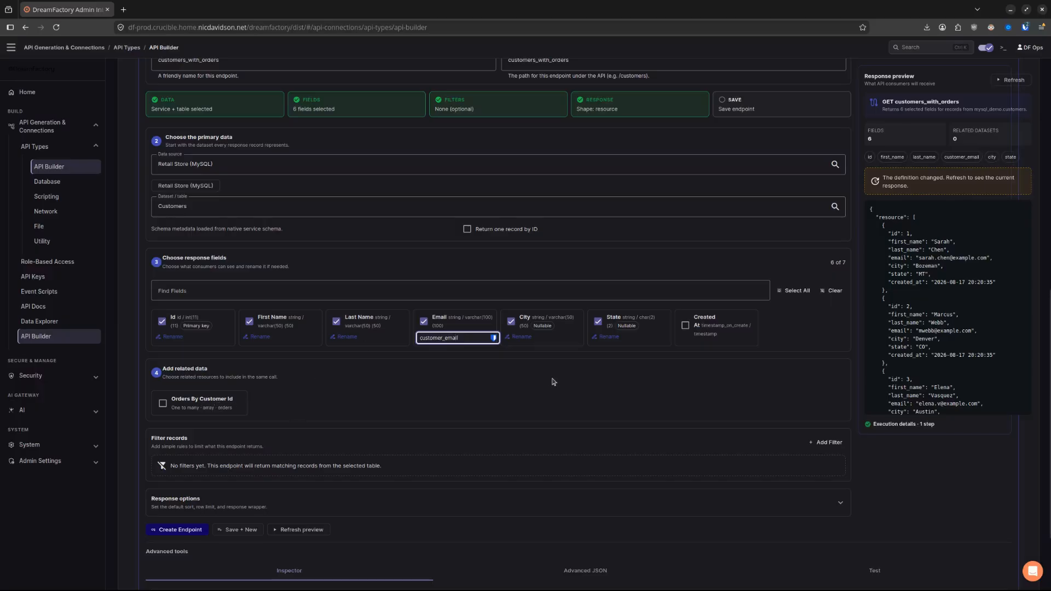
key(Return)
click(1004, 83)
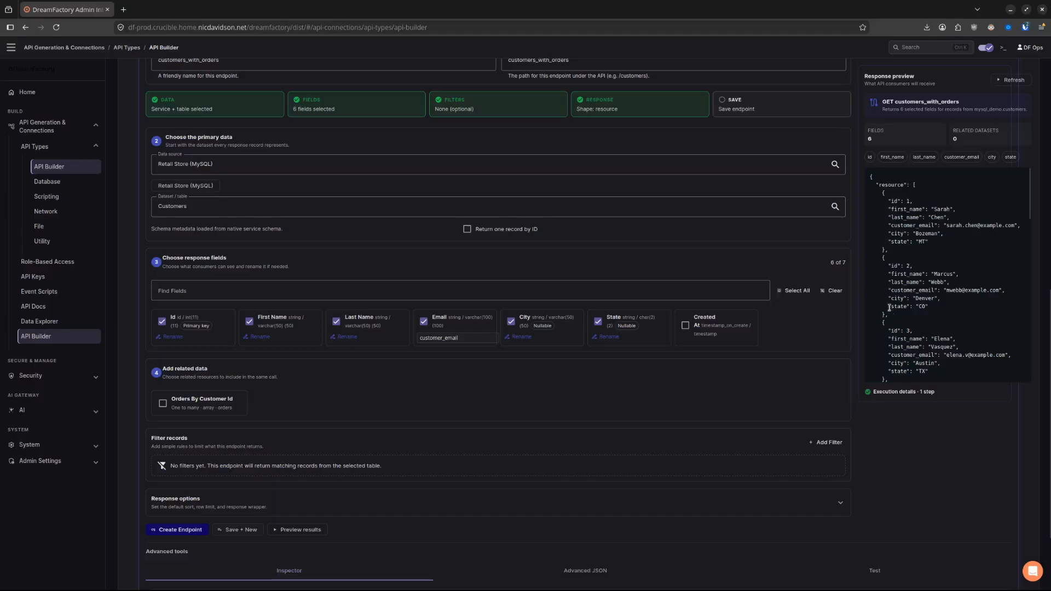
Include the related Orders By Customer Id data under the response name customer_orders and check it in a refreshed preview.
click(175, 405)
scroll(200, 380, down, 1)
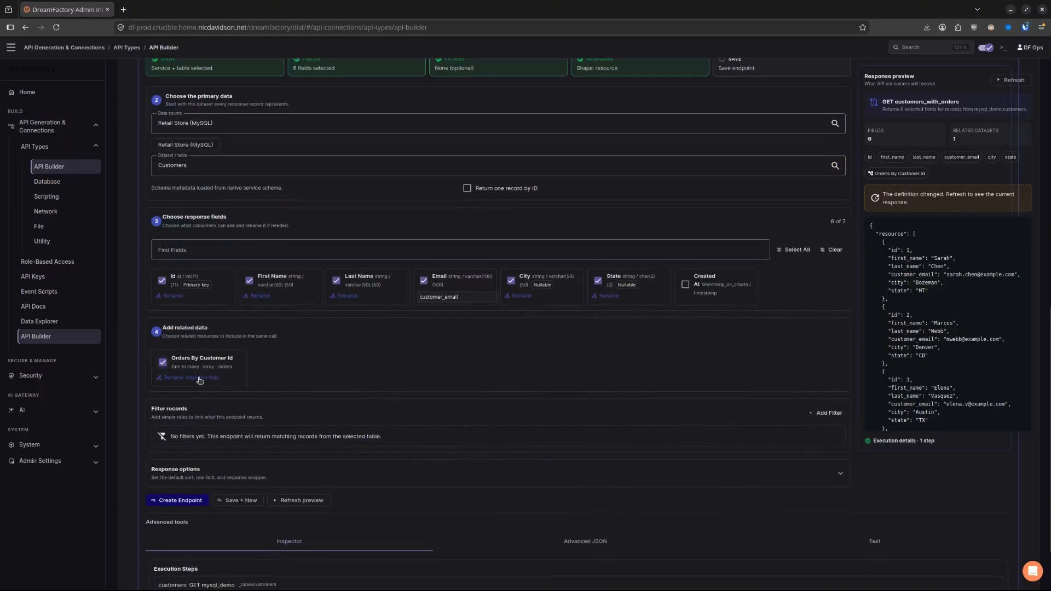
click(200, 379)
text(customer_orders)
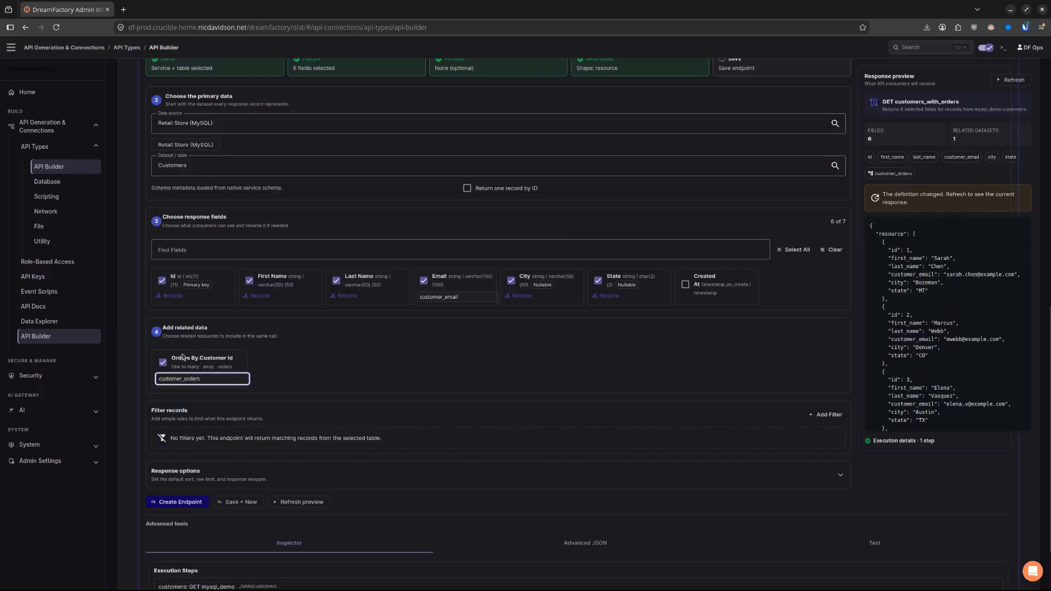
click(1012, 80)
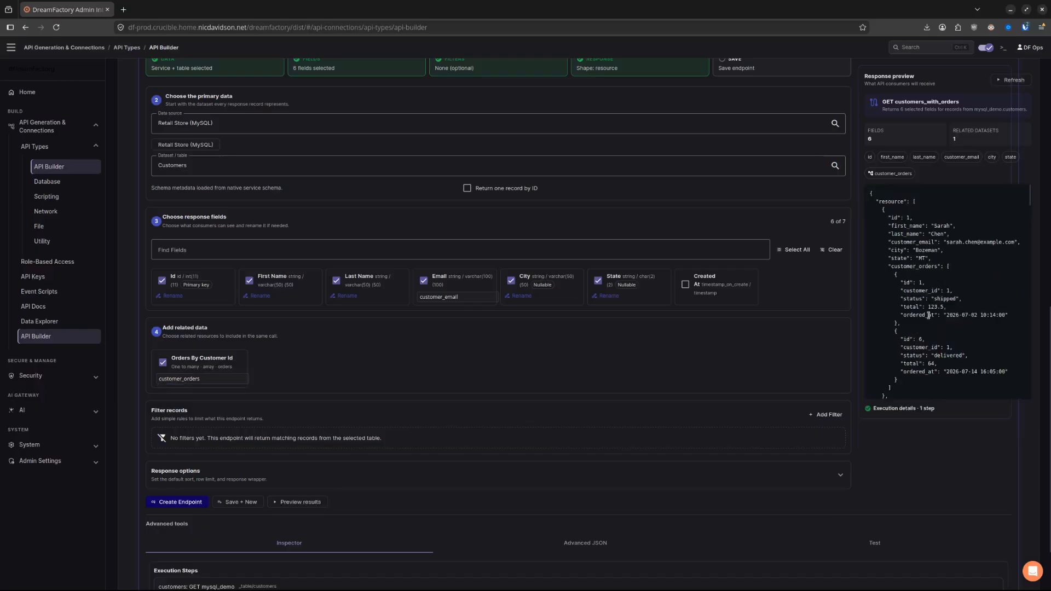
drag(888, 267, 951, 267)
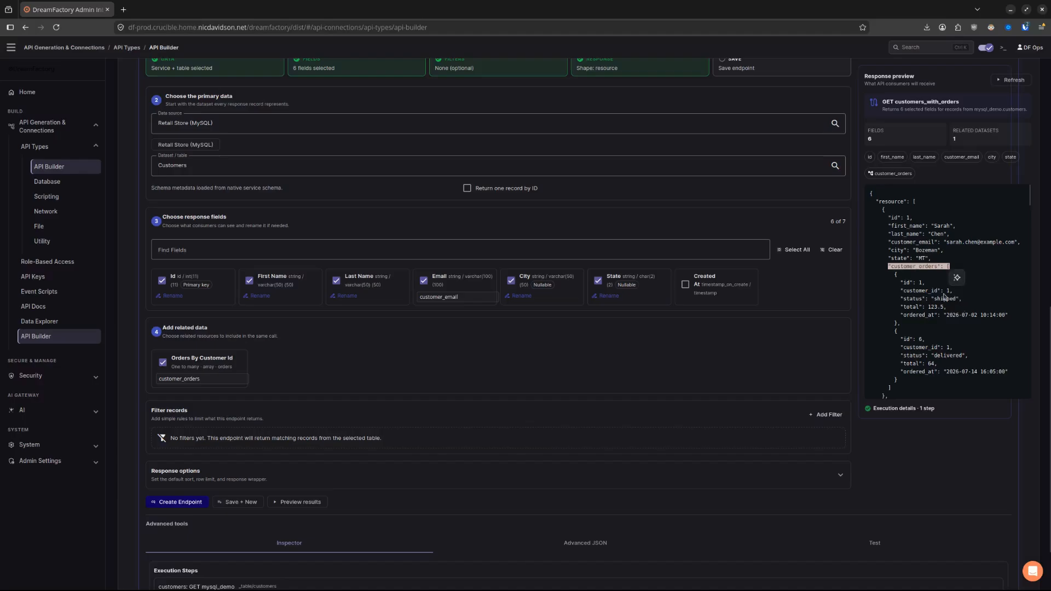
click(902, 283)
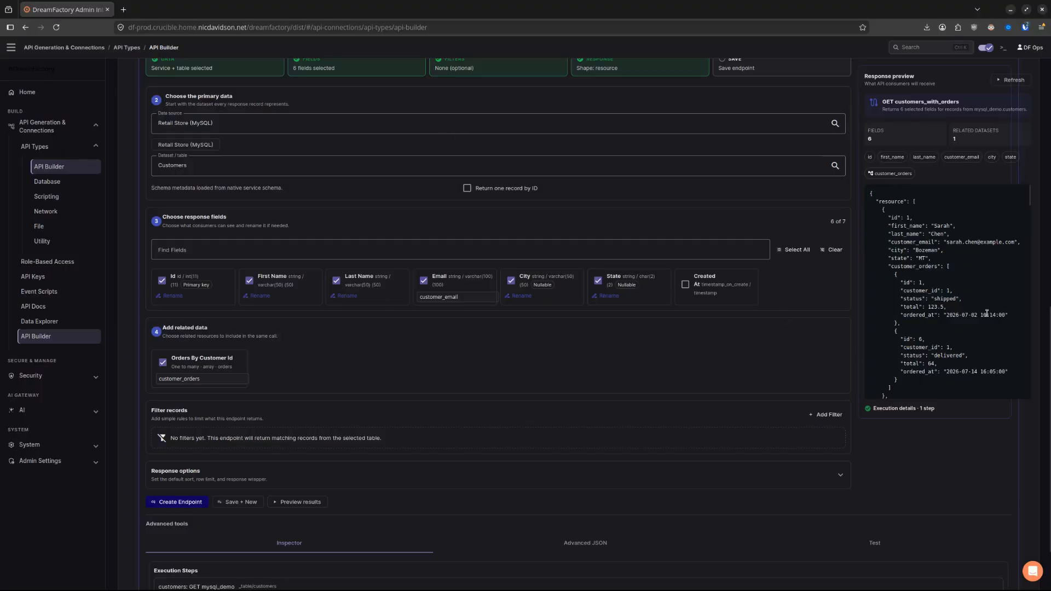
Set the endpoint's response options to sort by Last Name with a limit of 100.
scroll(375, 374, down, 1)
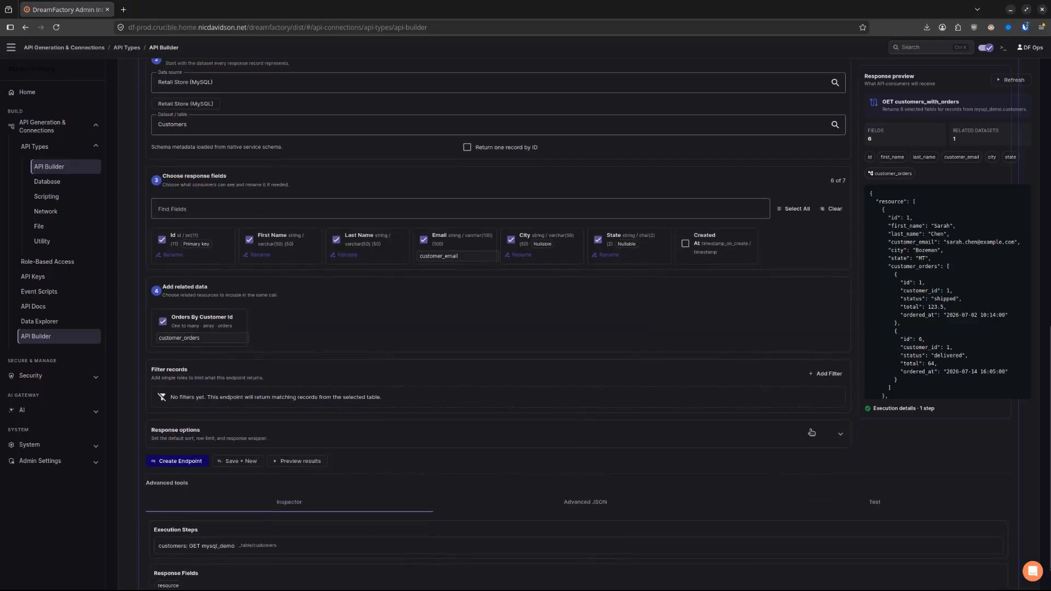
click(812, 433)
click(243, 458)
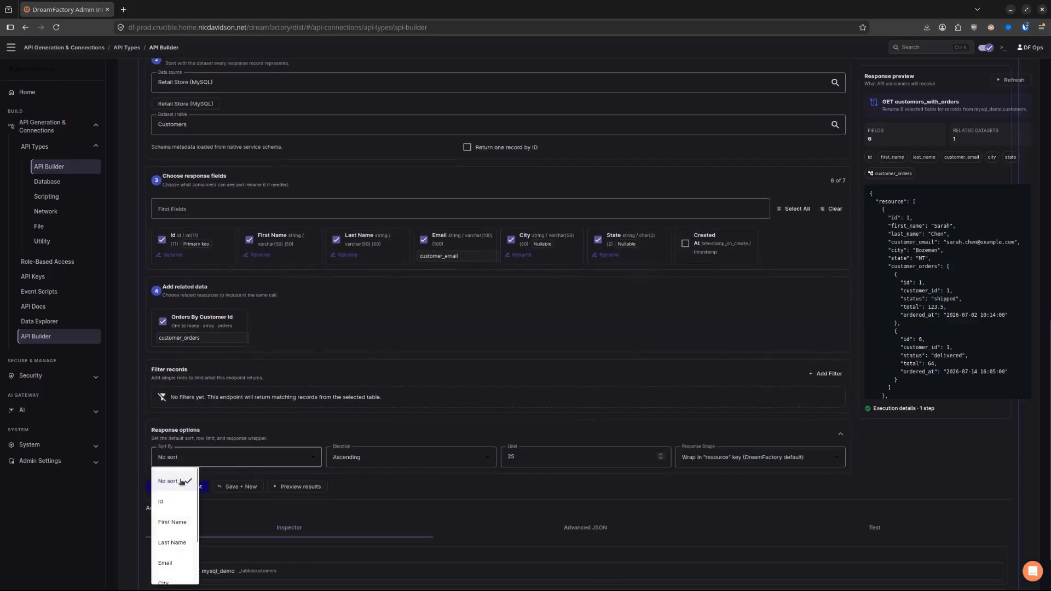
click(179, 541)
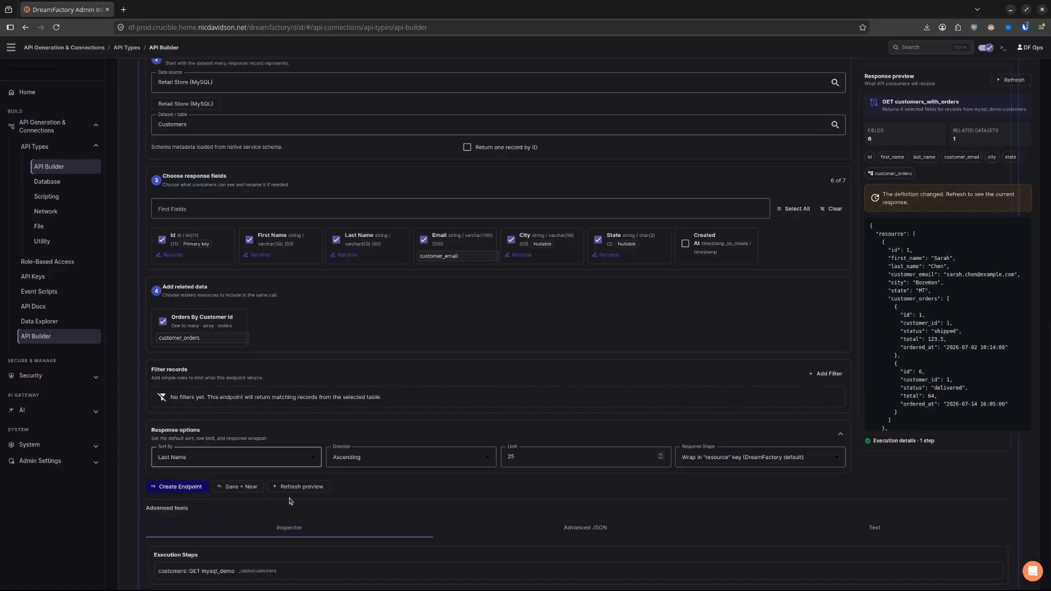
click(576, 459)
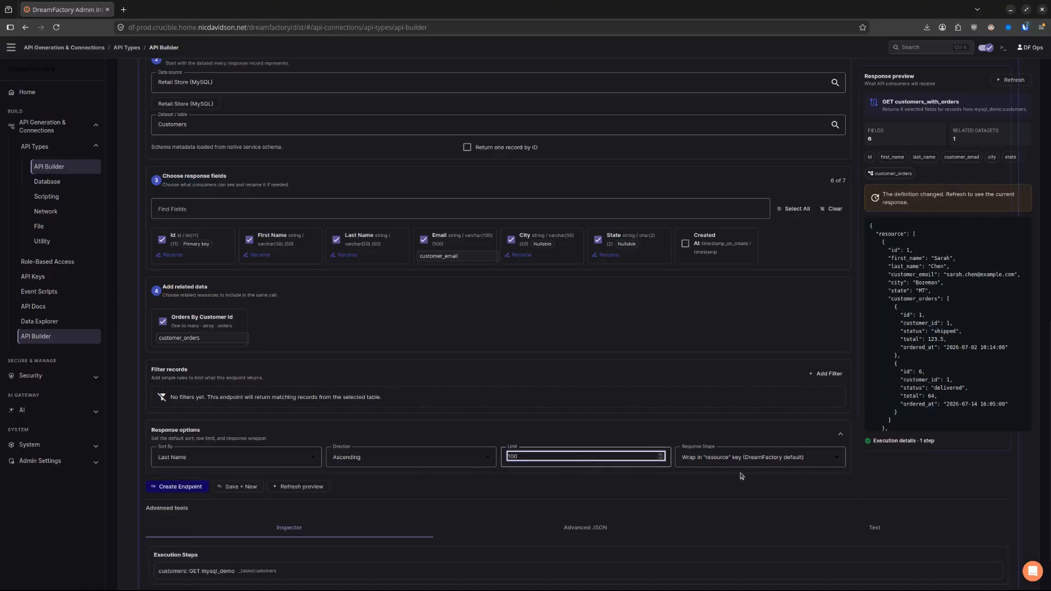
click(766, 438)
click(767, 439)
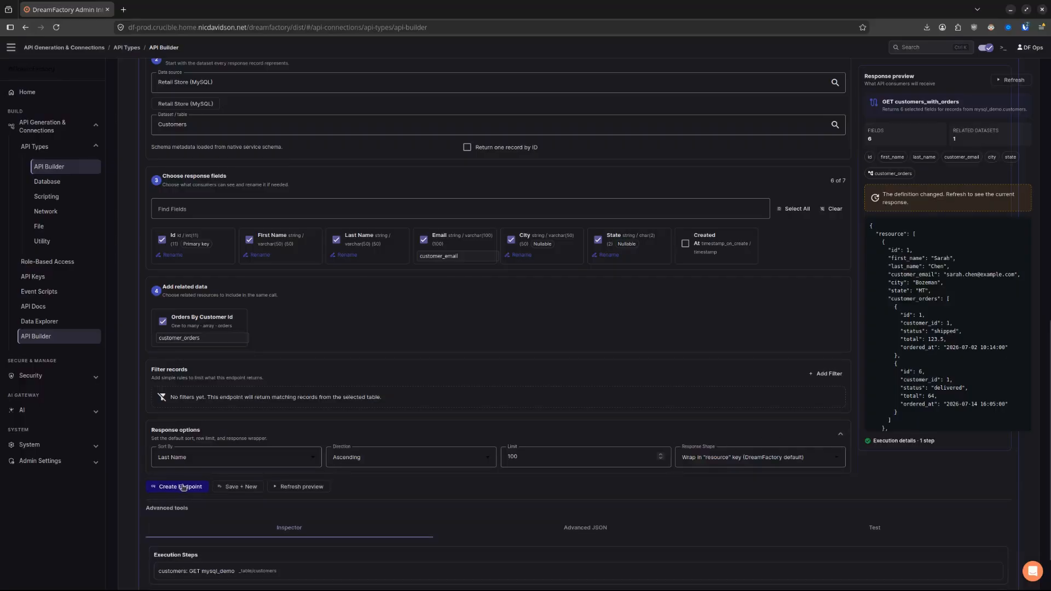
Refresh the response preview and examine the order of the customer records through to the end.
click(1008, 81)
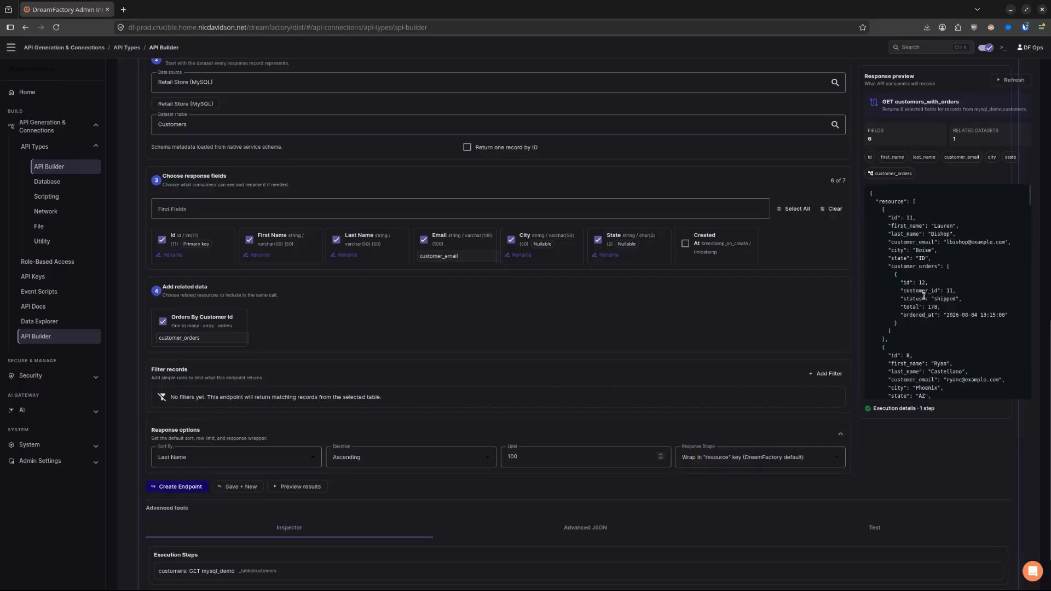
scroll(945, 264, down, 3)
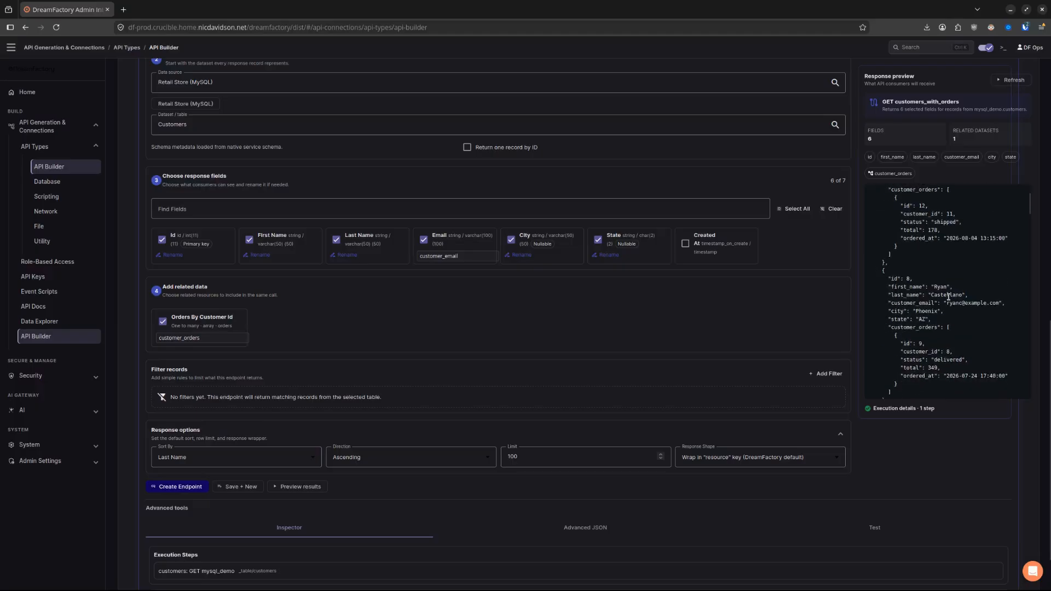
scroll(930, 296, down, 9)
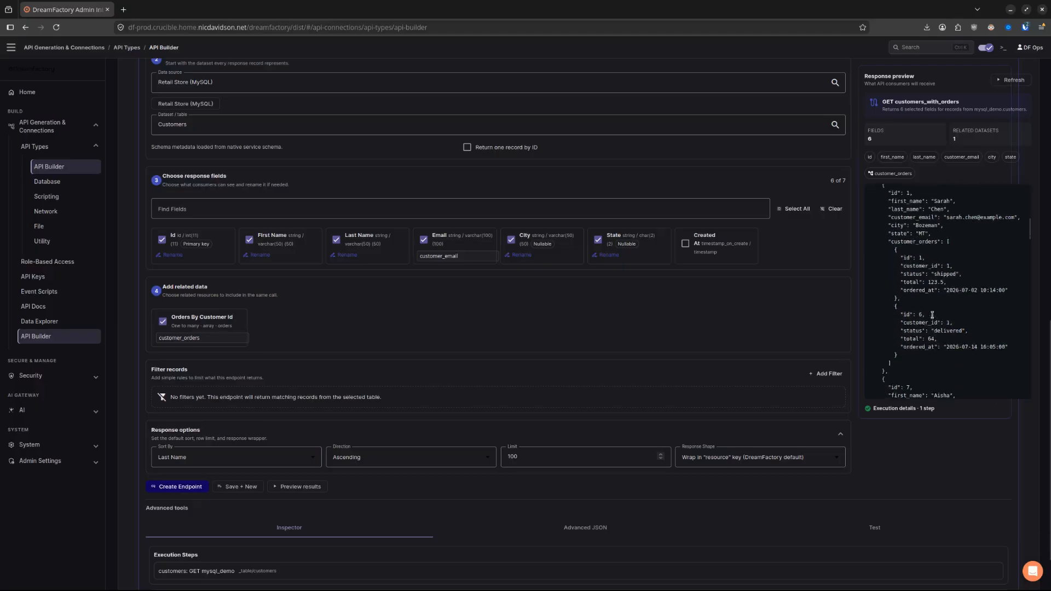
scroll(934, 326, down, 6)
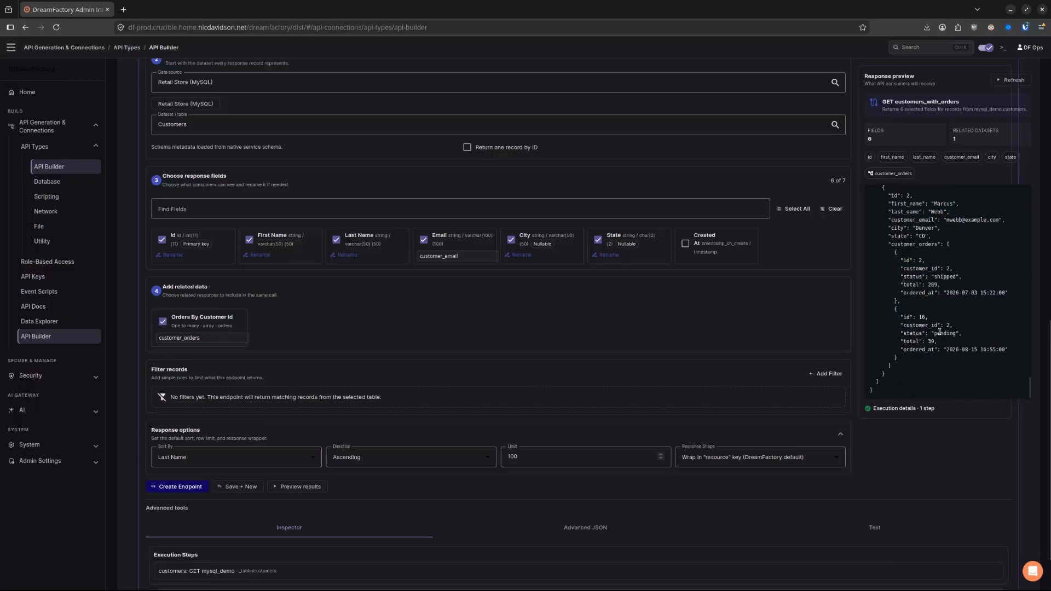
Add a record filter that returns only customers whose State equals MT.
scroll(941, 331, up, 10)
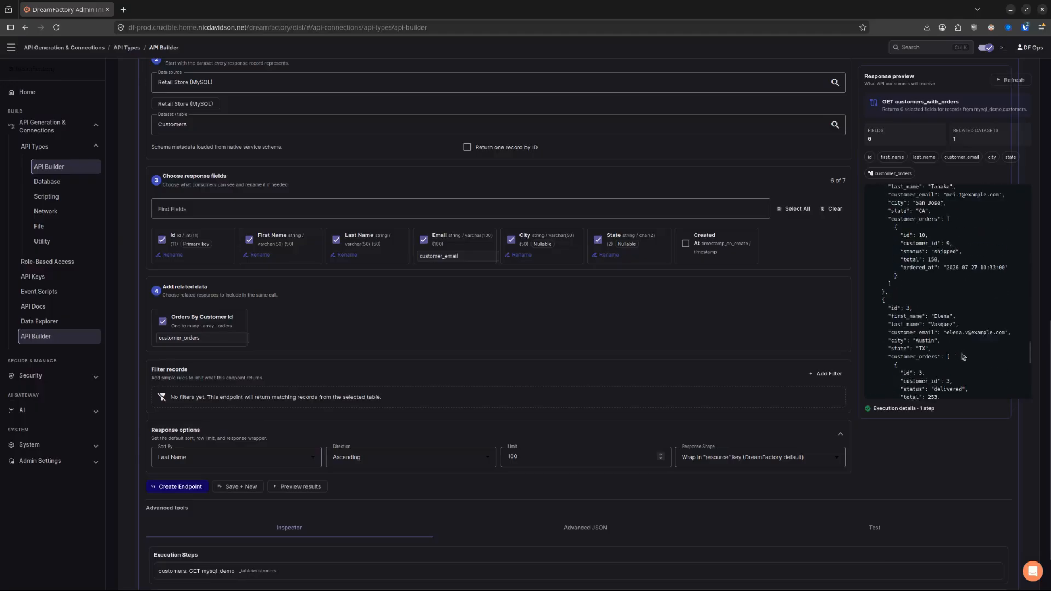
scroll(963, 353, up, 6)
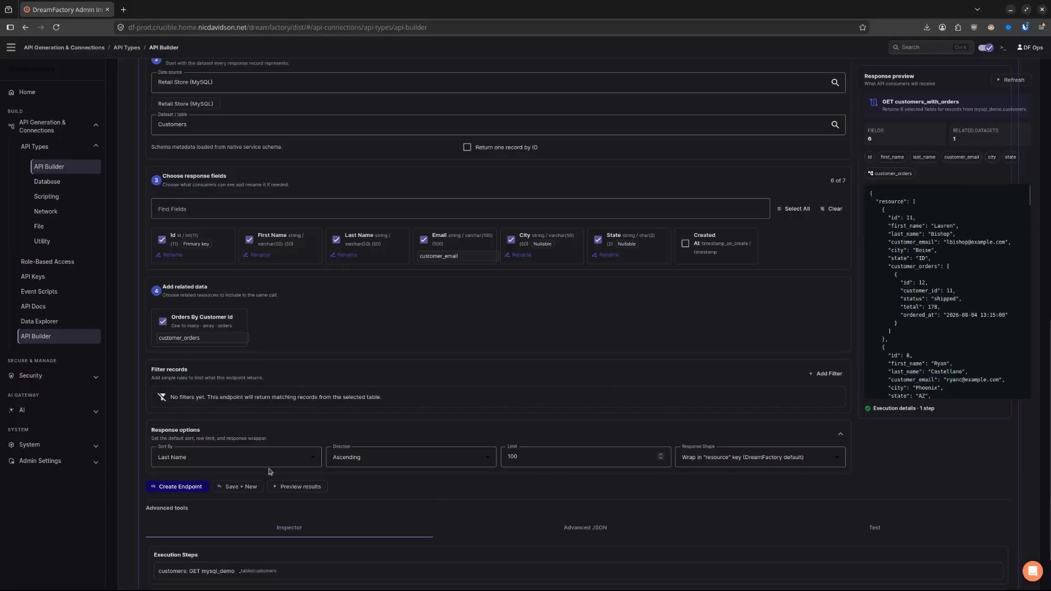
click(821, 374)
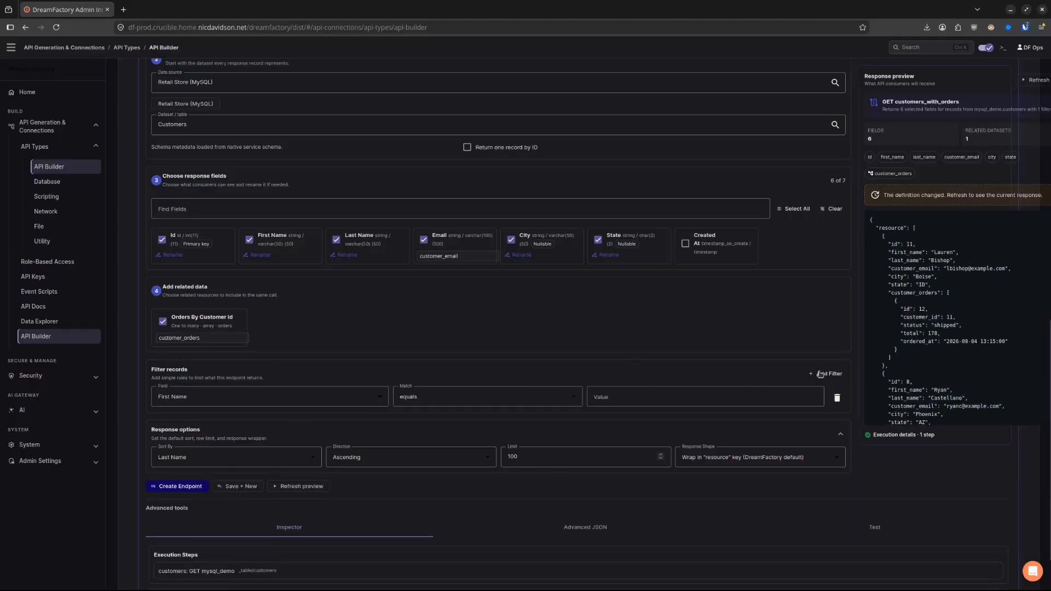
click(291, 404)
scroll(182, 488, down, 2)
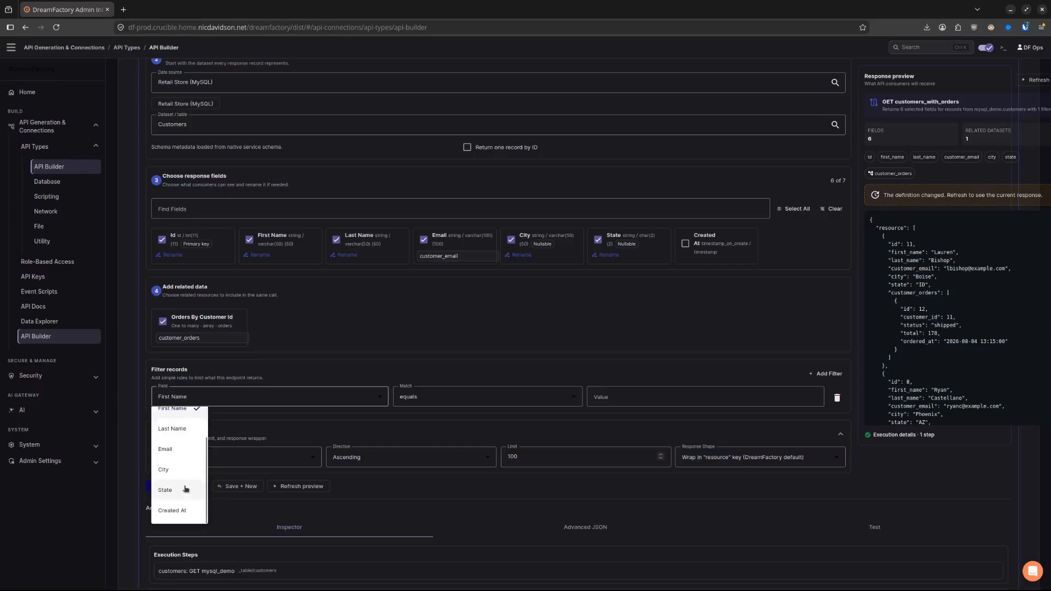
click(182, 487)
click(479, 405)
click(680, 395)
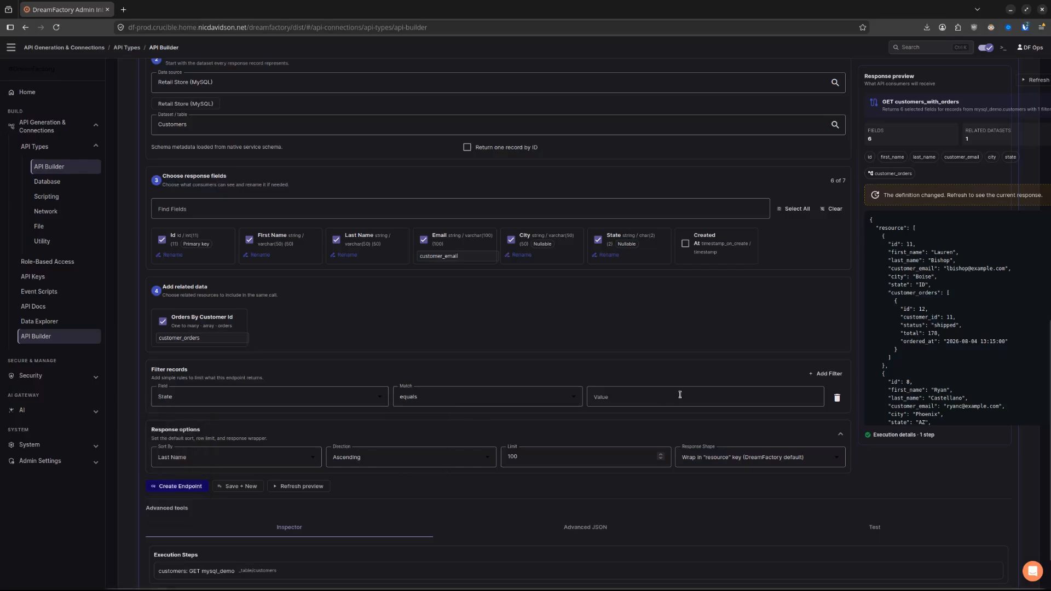
click(679, 395)
text(MT)
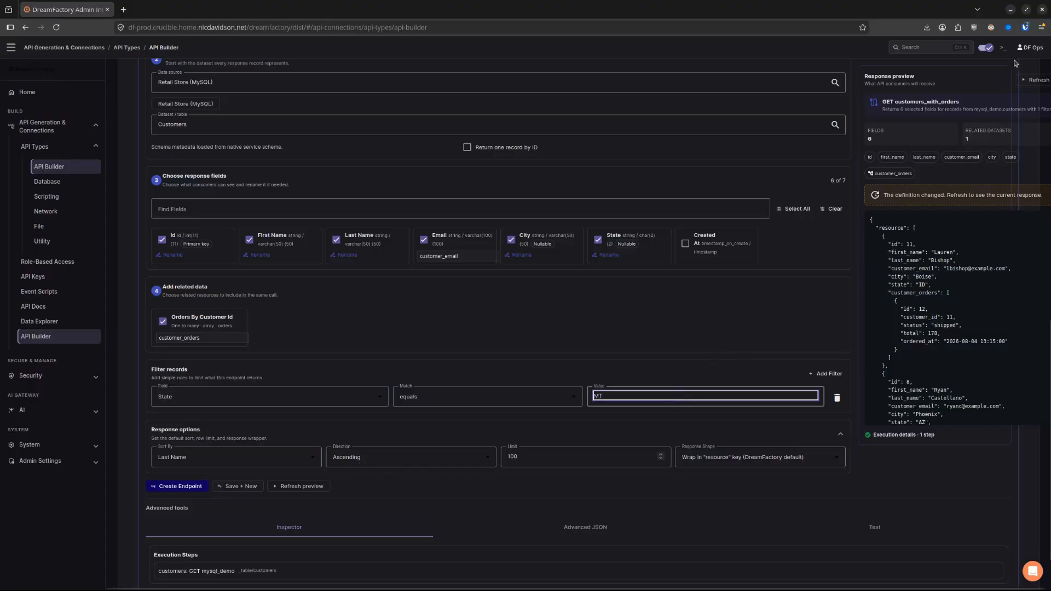
Refresh the response preview and examine the filtered customer records with their nested orders.
click(1035, 80)
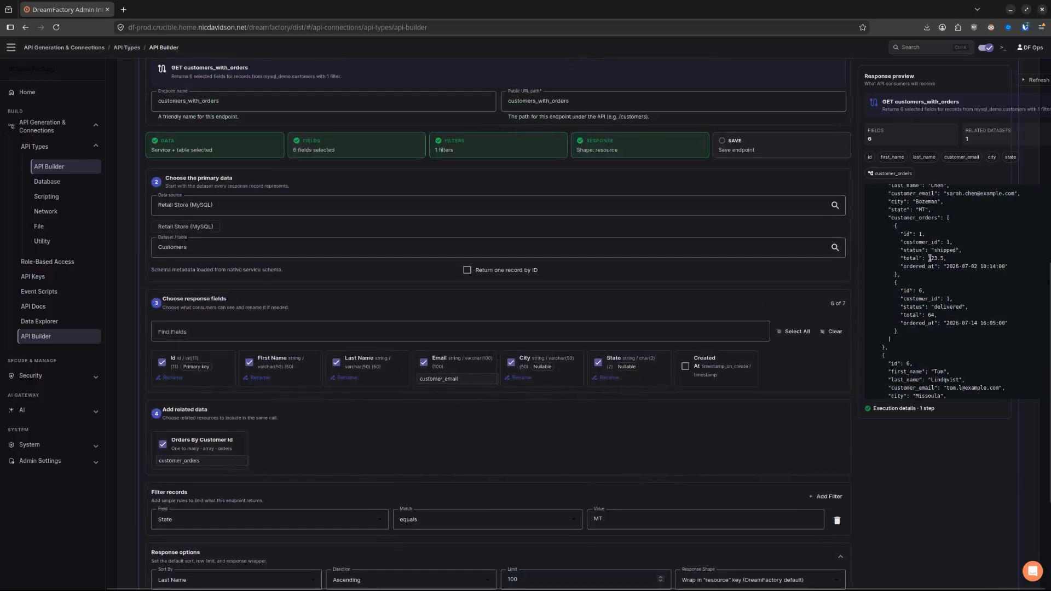
scroll(995, 333, down, 2)
scroll(721, 480, down, 2)
scroll(934, 274, up, 2)
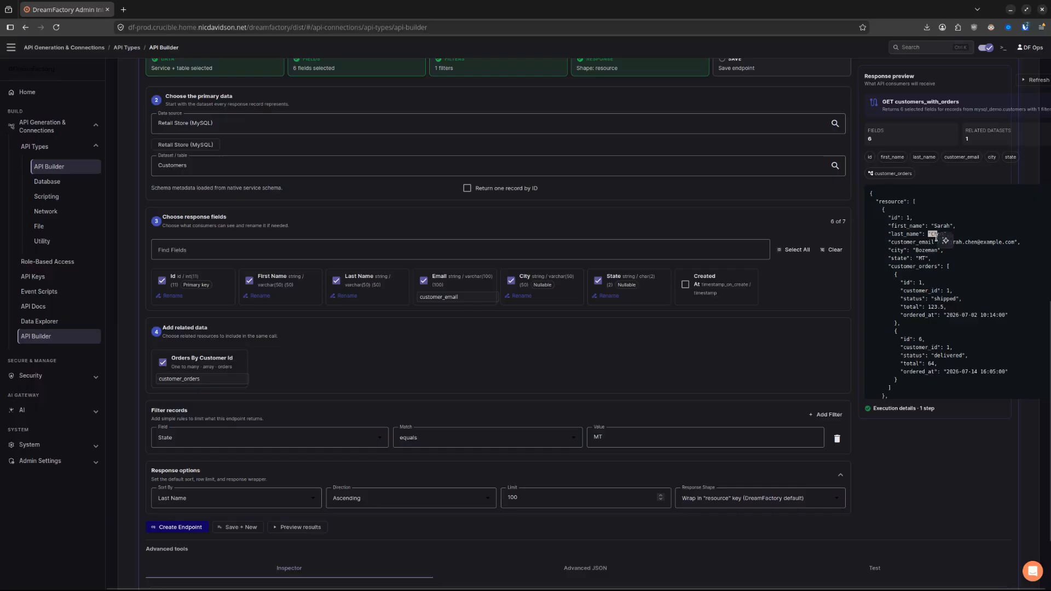
scroll(926, 271, down, 1)
scroll(936, 294, down, 3)
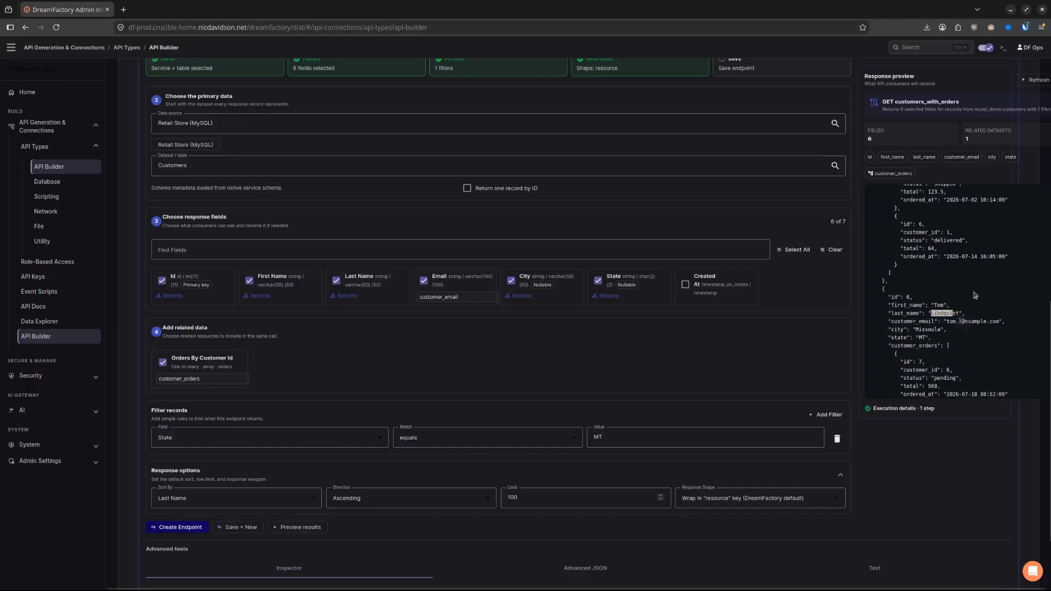
scroll(935, 323, down, 1)
scroll(743, 371, down, 2)
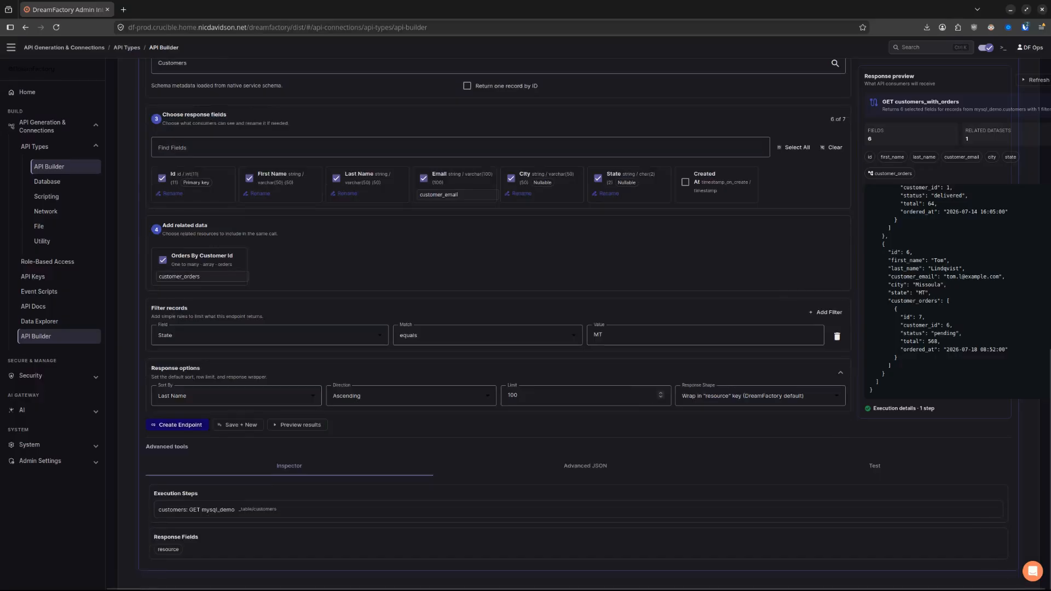
Create the customers_with_orders endpoint from the current definition and collapse its editor.
click(185, 427)
scroll(629, 425, down, 2)
click(434, 363)
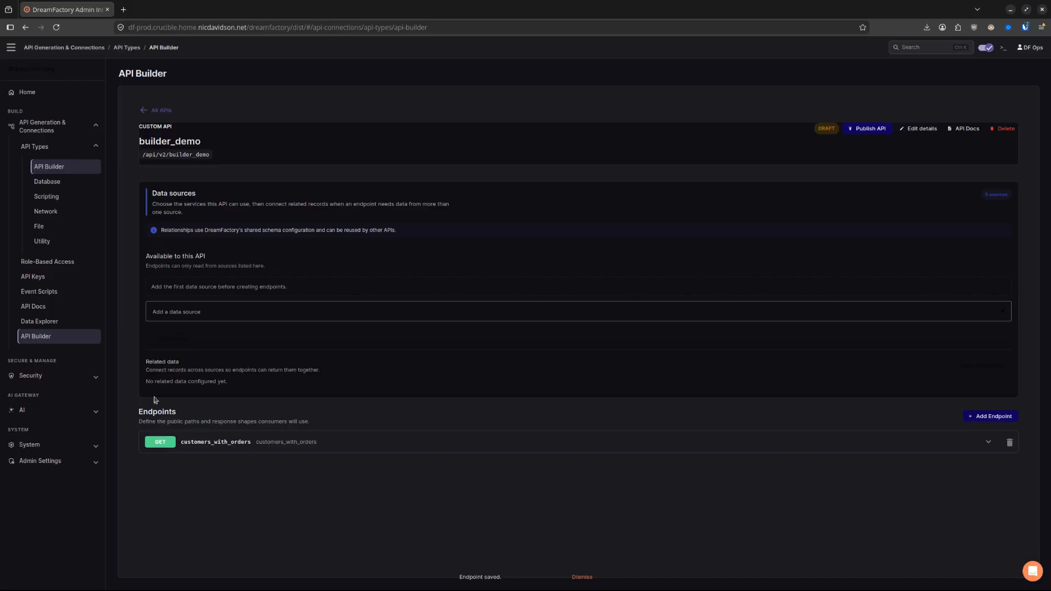
click(992, 417)
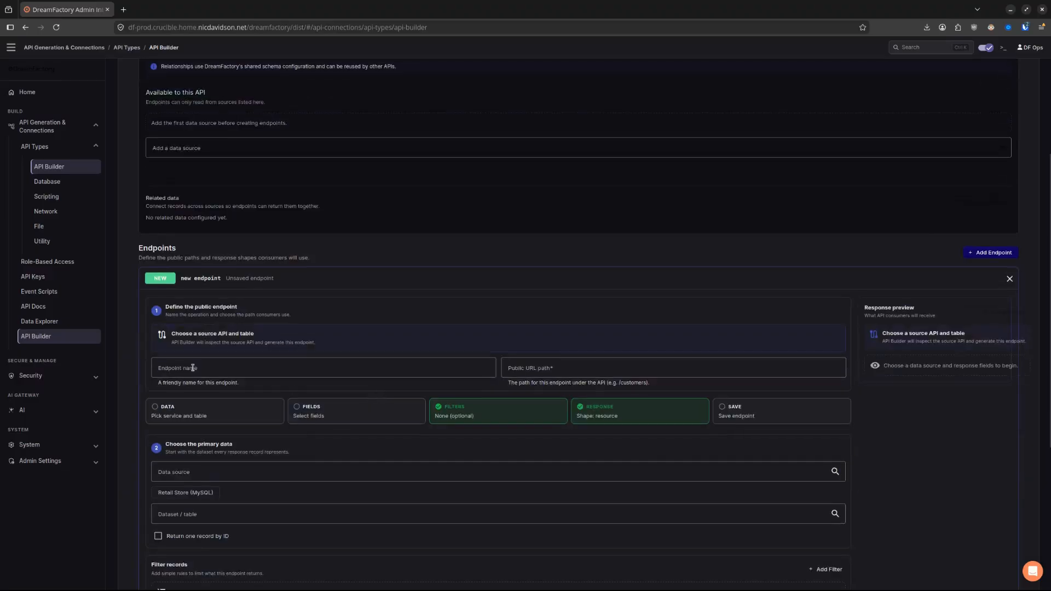
click(201, 370)
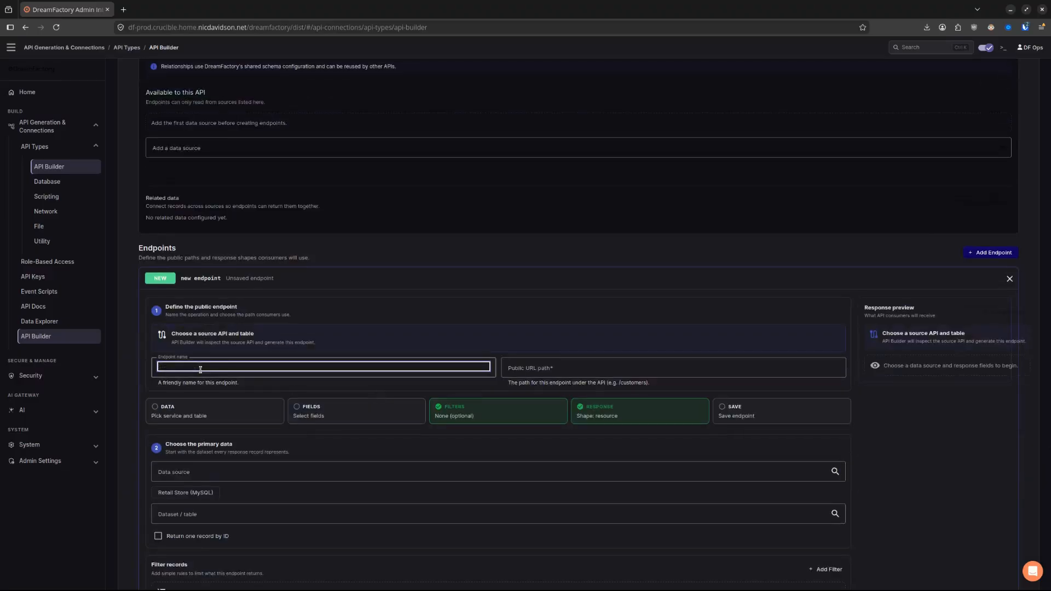
text(r)
click(350, 274)
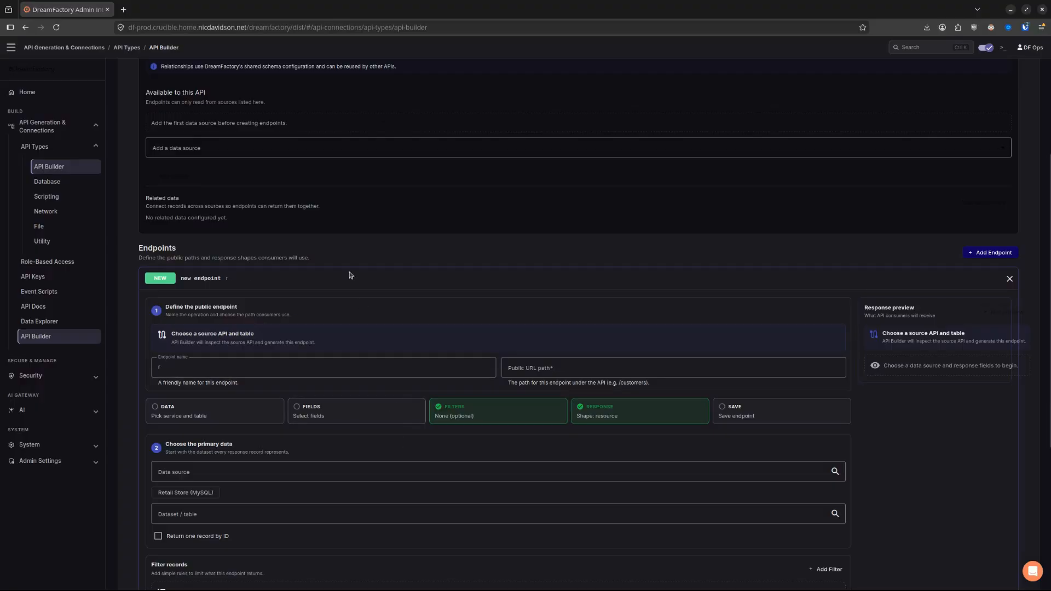
click(1006, 279)
Change the saved customers_with_orders endpoint's public URL path to mt_customers_with_orders and update the endpoint.
click(489, 441)
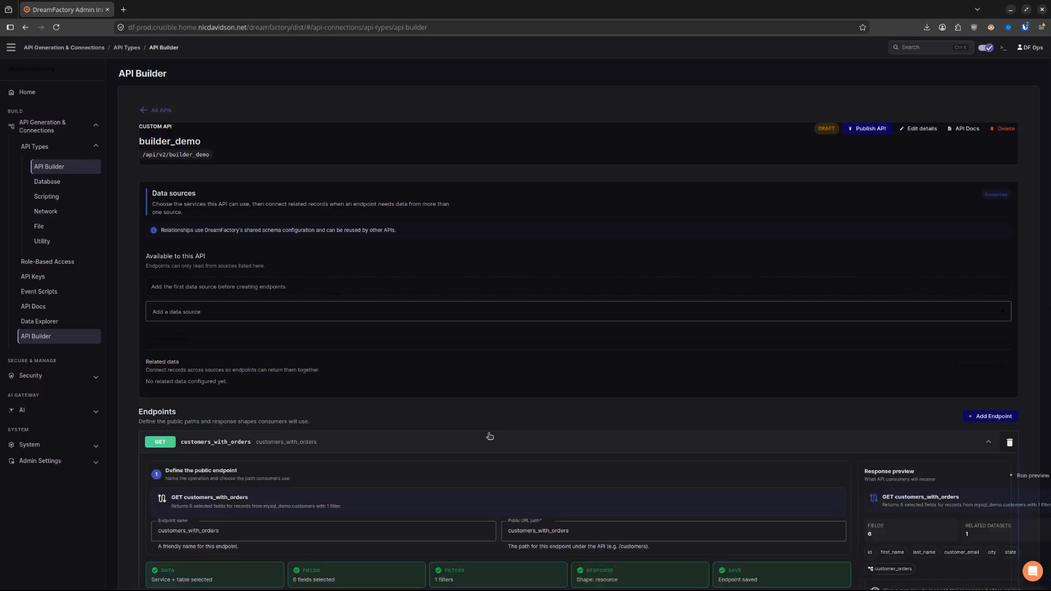
scroll(602, 427, down, 2)
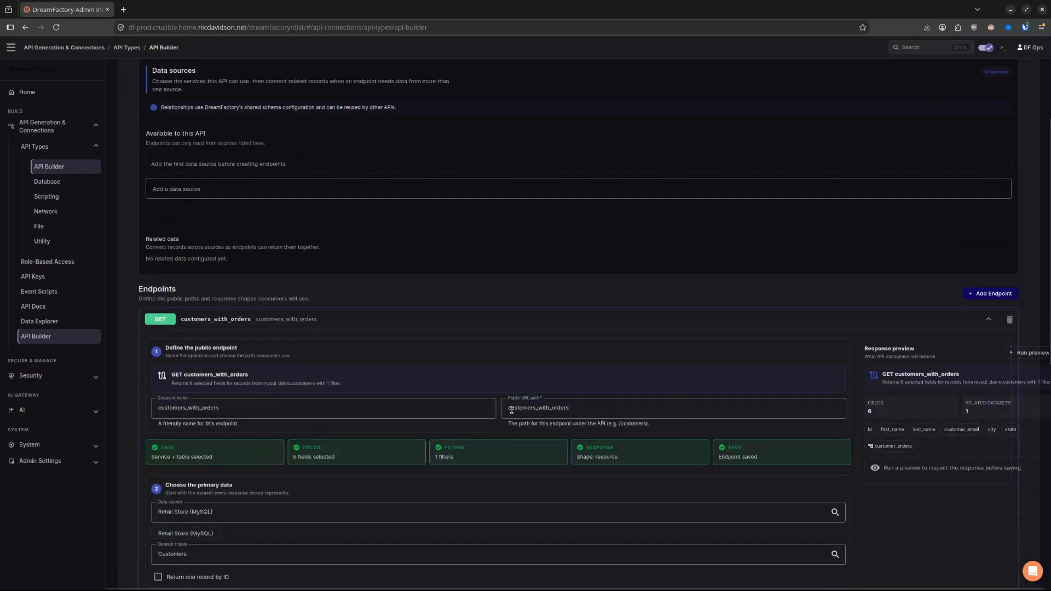
click(511, 409)
text(mt_)
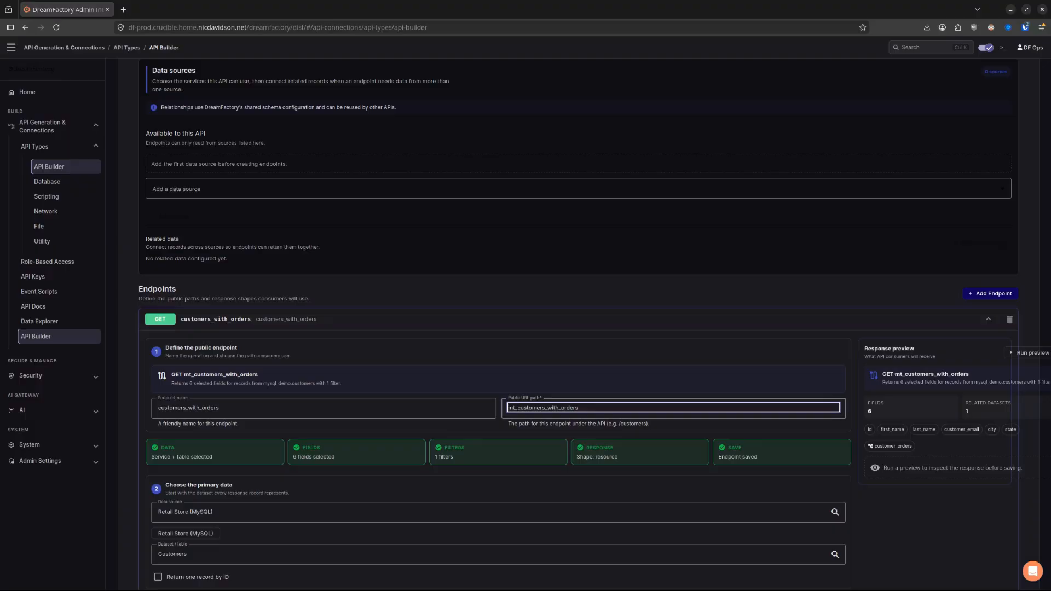
scroll(383, 384, down, 6)
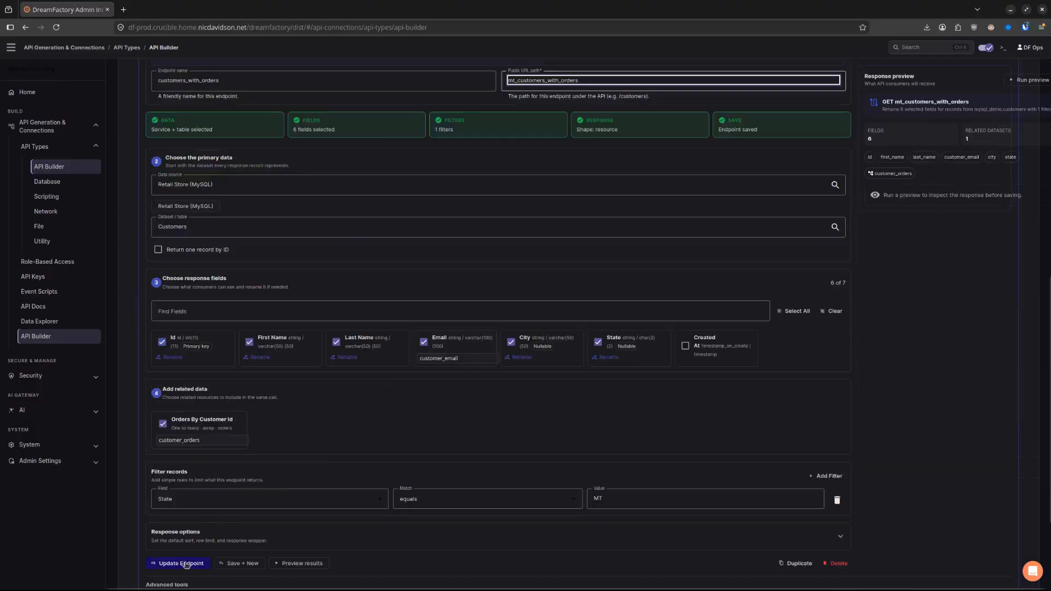
click(190, 564)
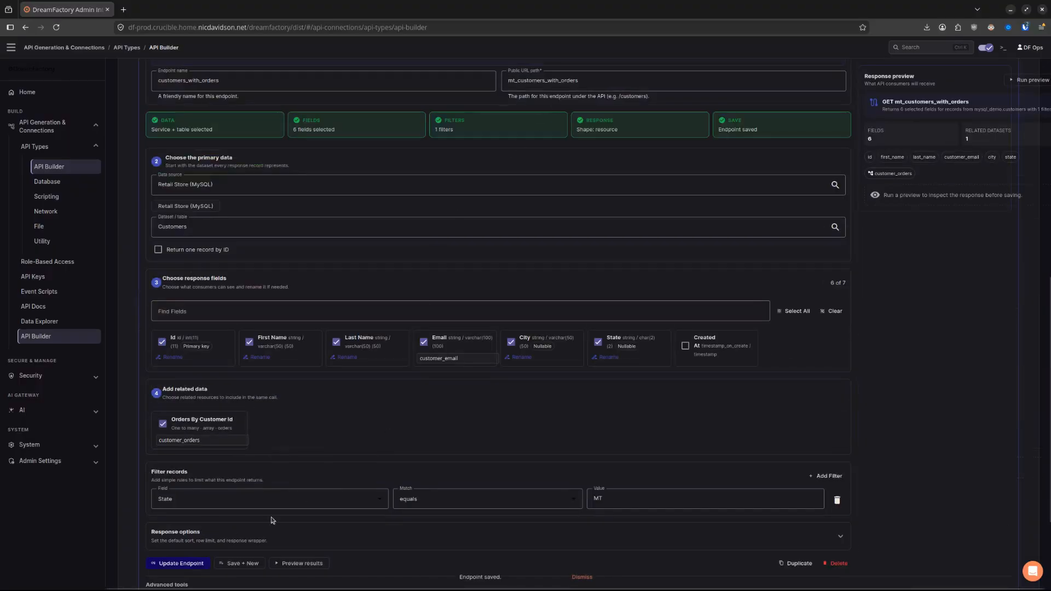
click(198, 568)
scroll(333, 425, up, 4)
click(303, 198)
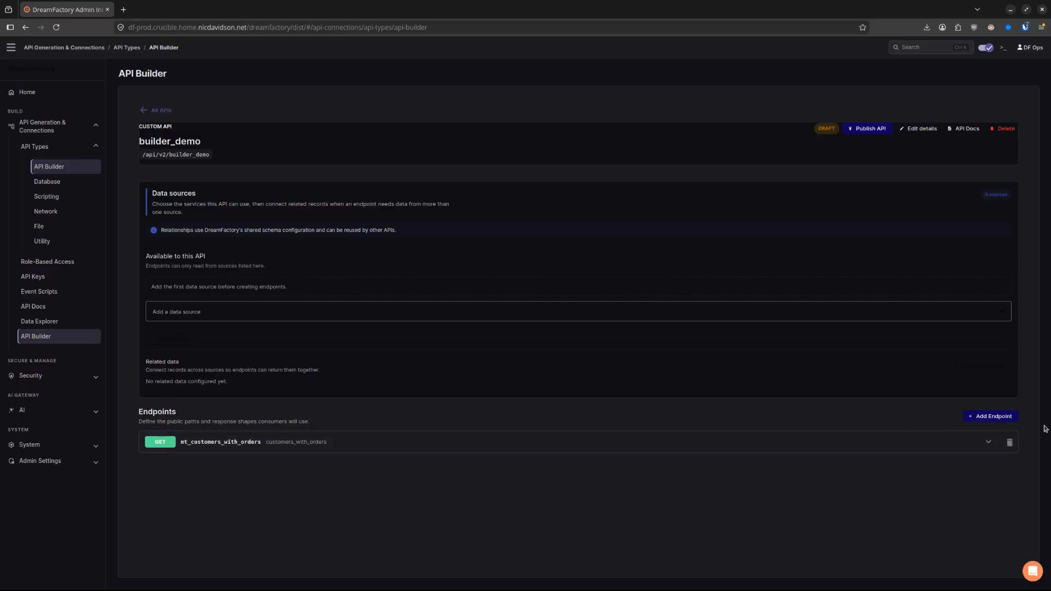
Add a new endpoint with orders_with_items as both its name and its public URL path.
click(992, 417)
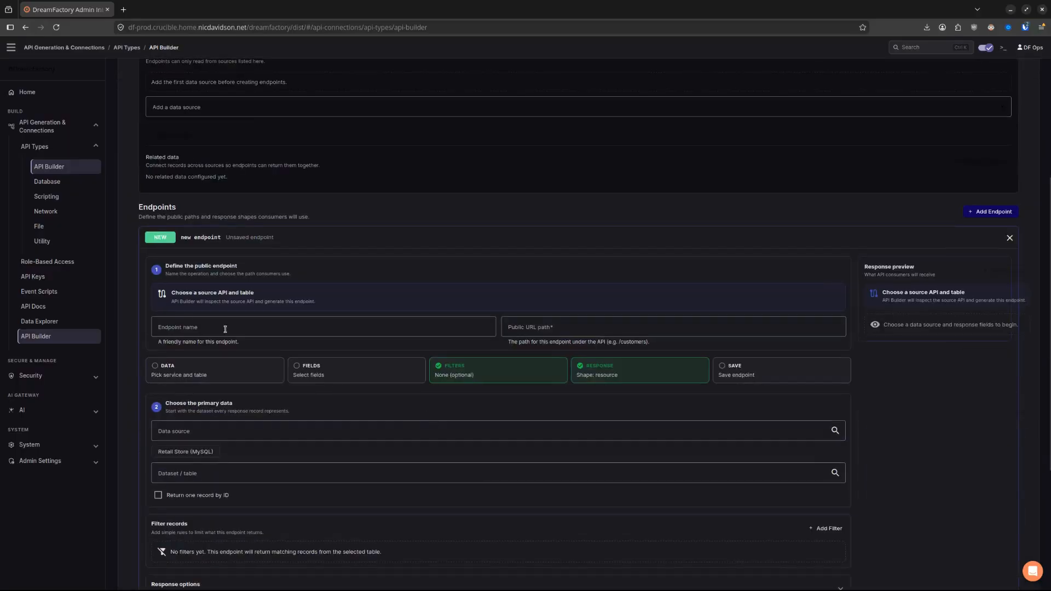
text(orders_)
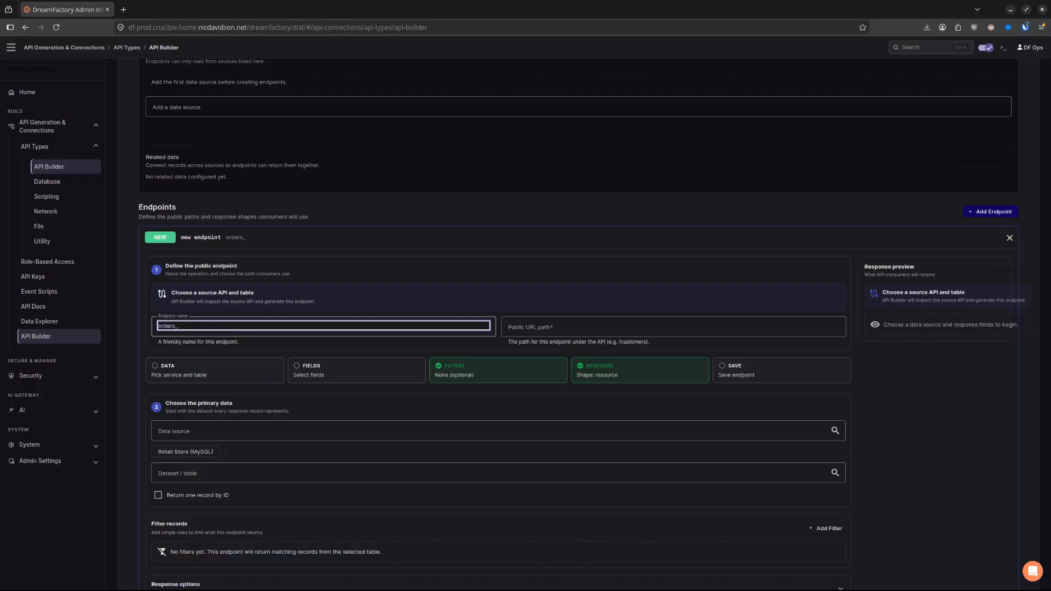
text(with_items)
triple_click(291, 325)
key(ctrl+c)
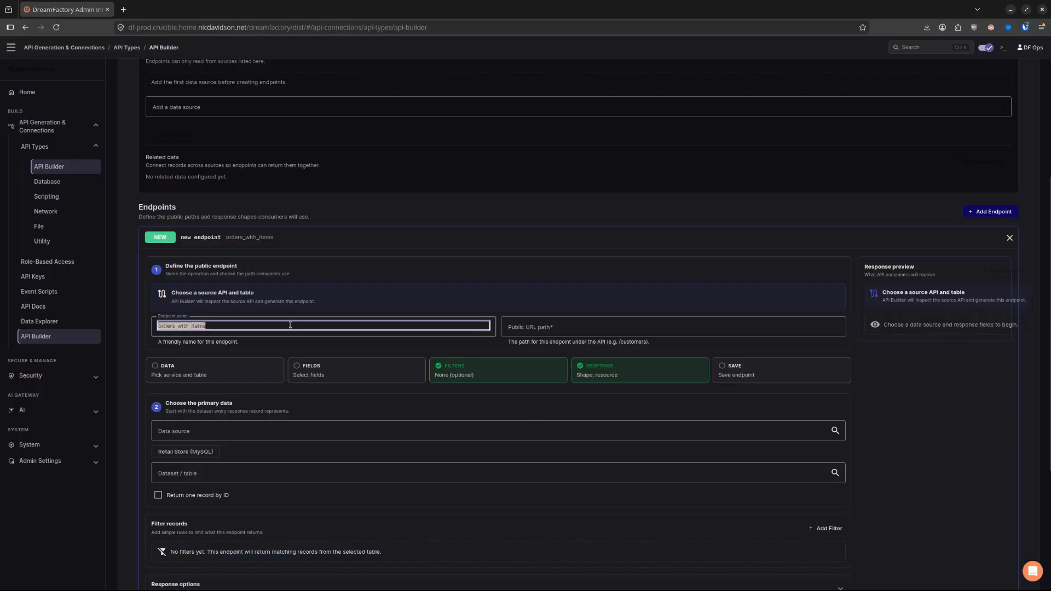
click(515, 327)
key(ctrl+v)
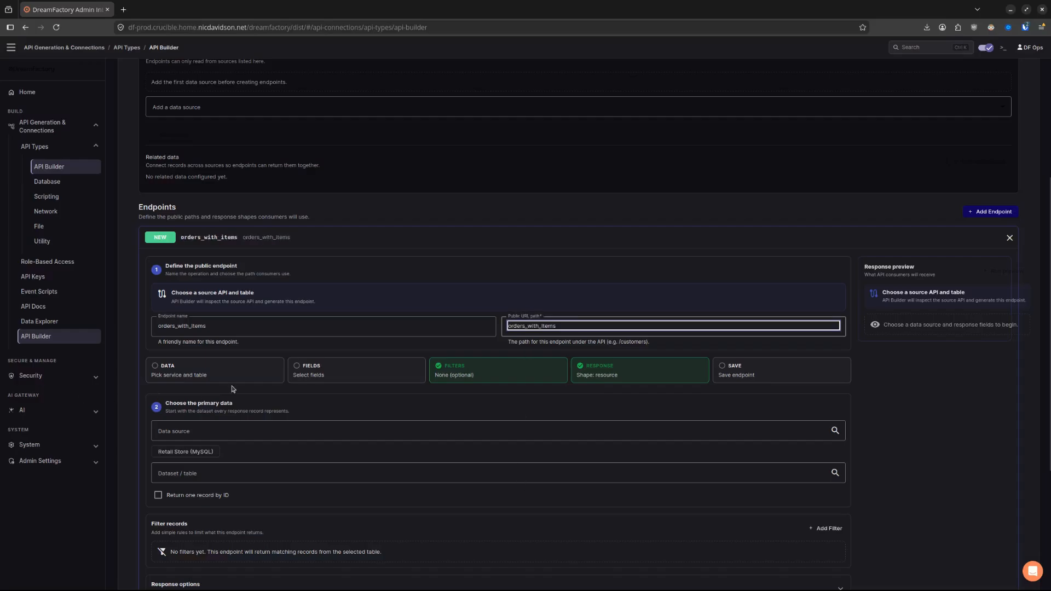
Set the new endpoint's data source to Retail Store (MySQL) and run a response preview.
scroll(302, 394, down, 1)
click(182, 415)
scroll(263, 410, down, 2)
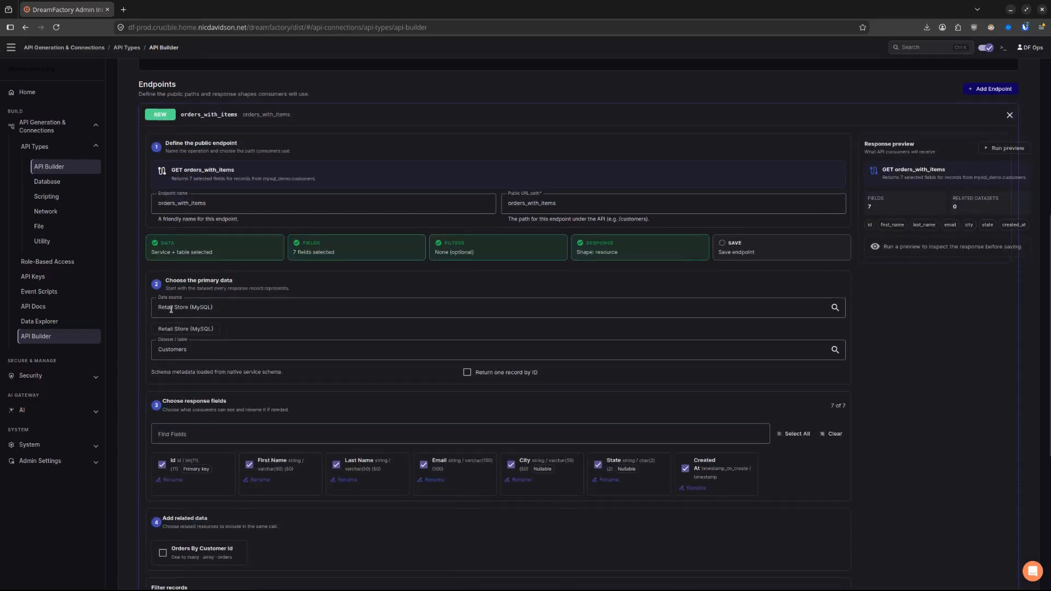
scroll(153, 487, down, 2)
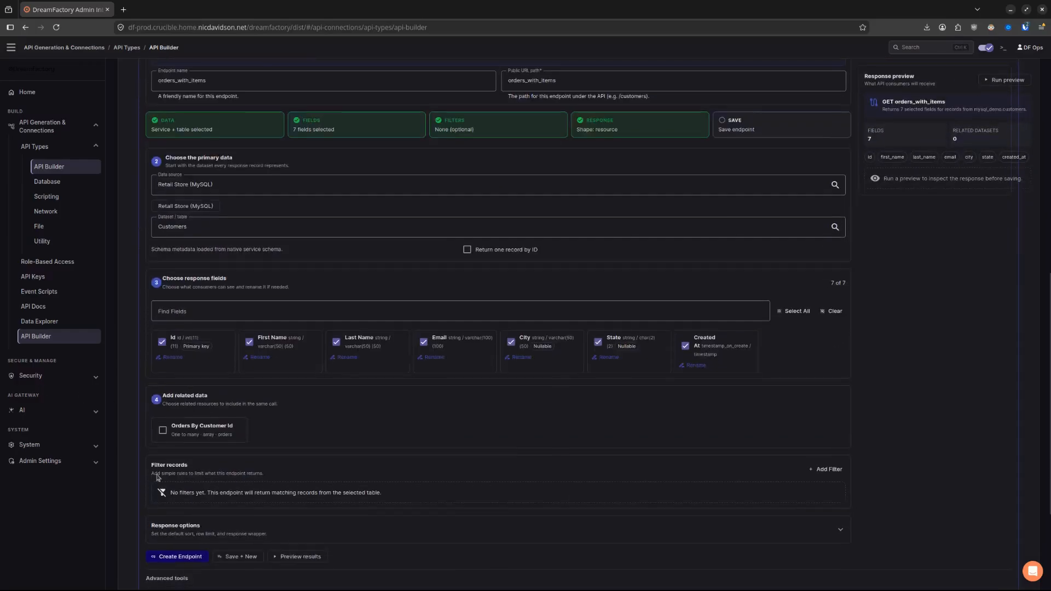
click(1005, 82)
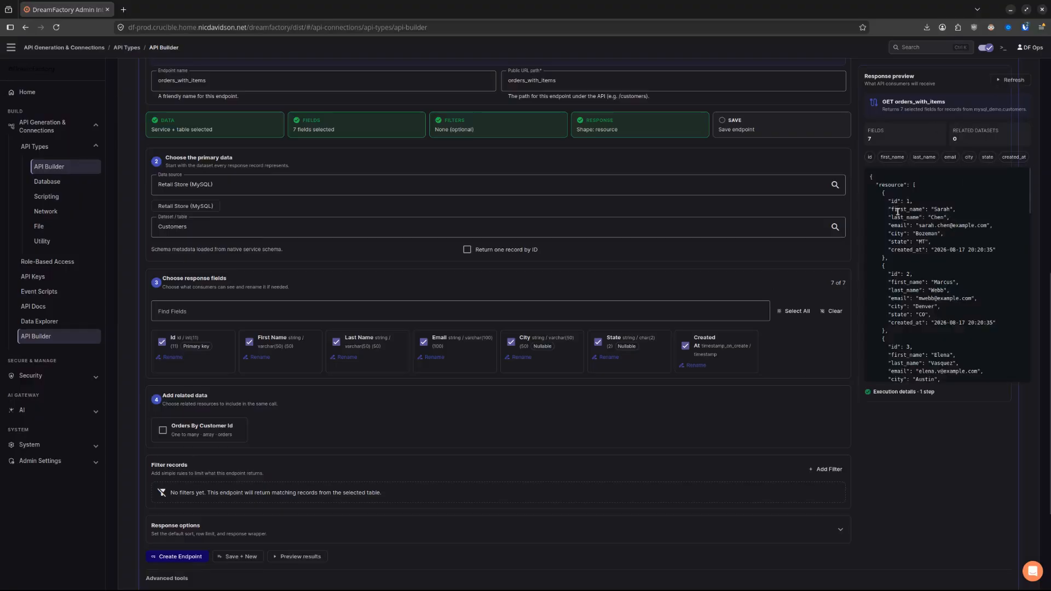
Switch the endpoint's dataset to Orders, refresh the preview, and check the customer_id field in the order records.
click(187, 230)
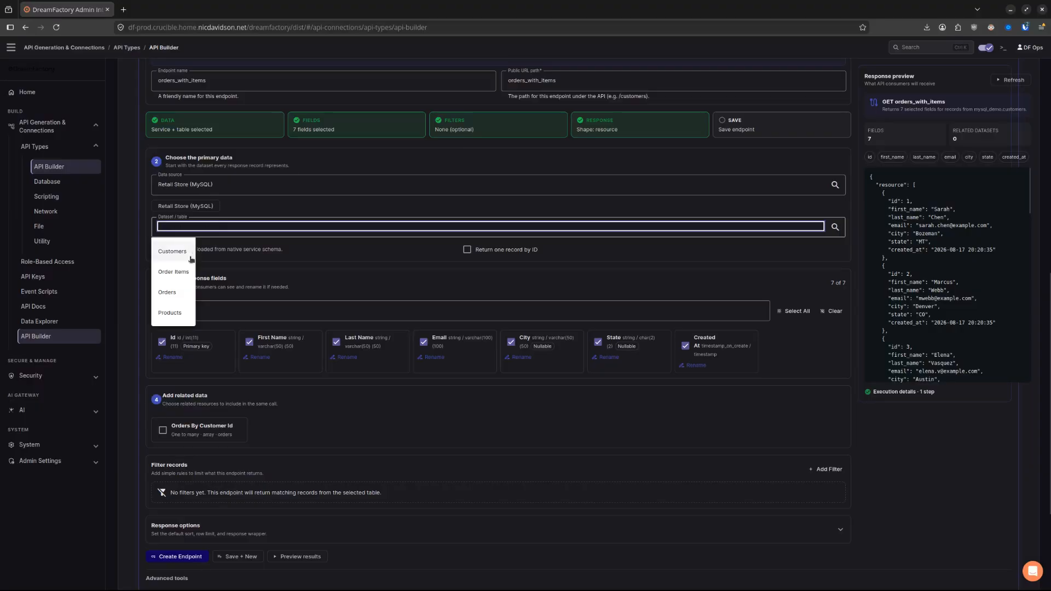
click(177, 295)
click(1004, 80)
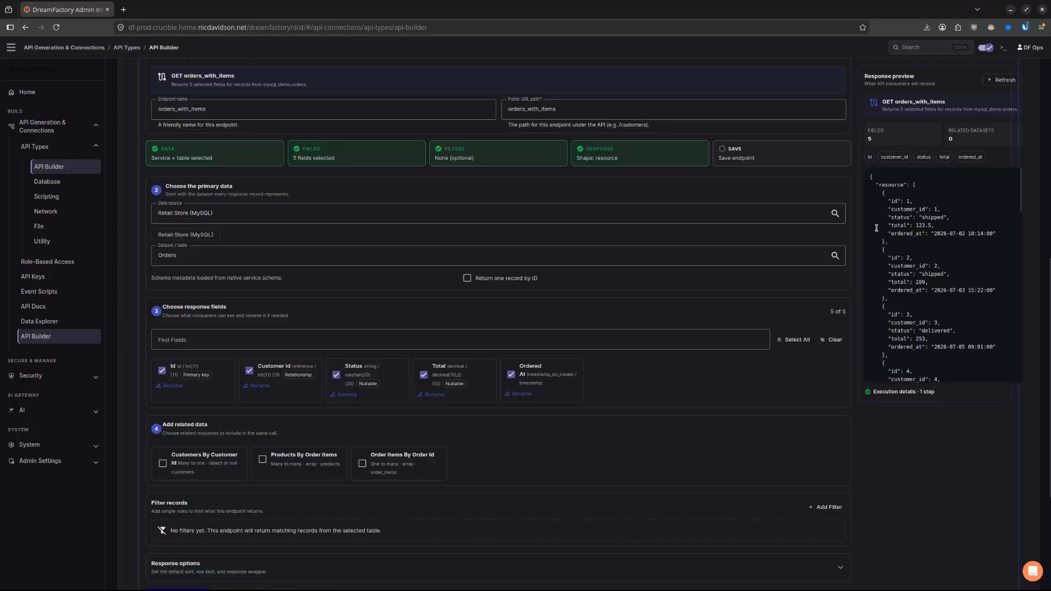
scroll(894, 227, down, 3)
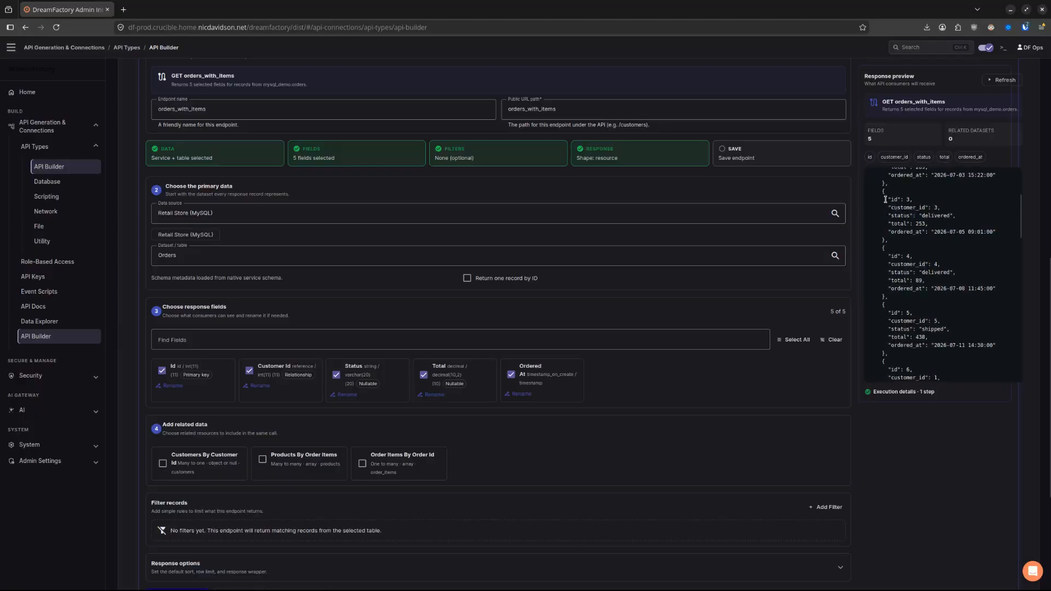
drag(941, 208, 891, 208)
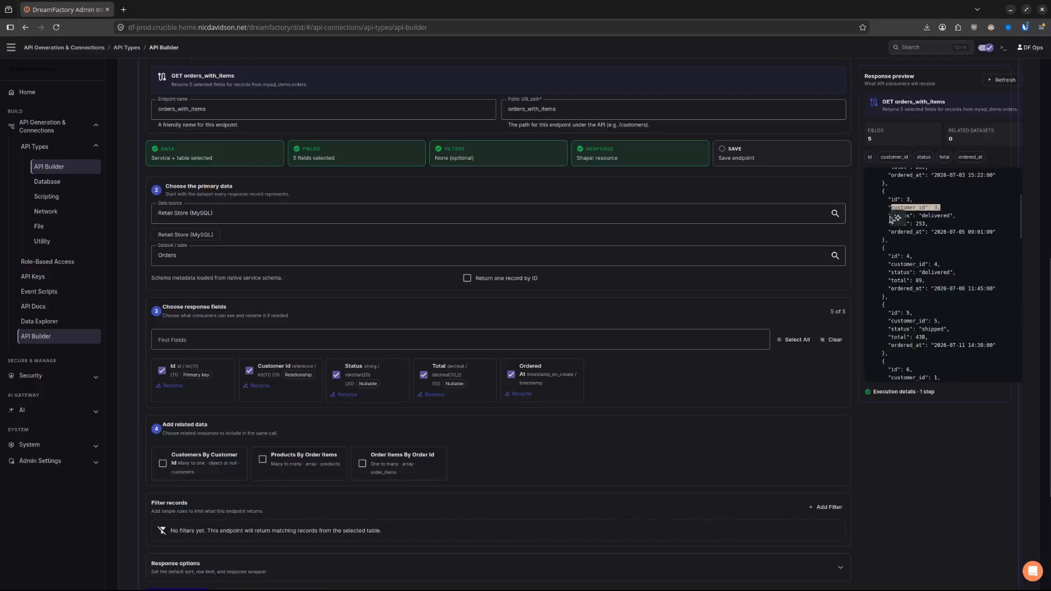
click(934, 227)
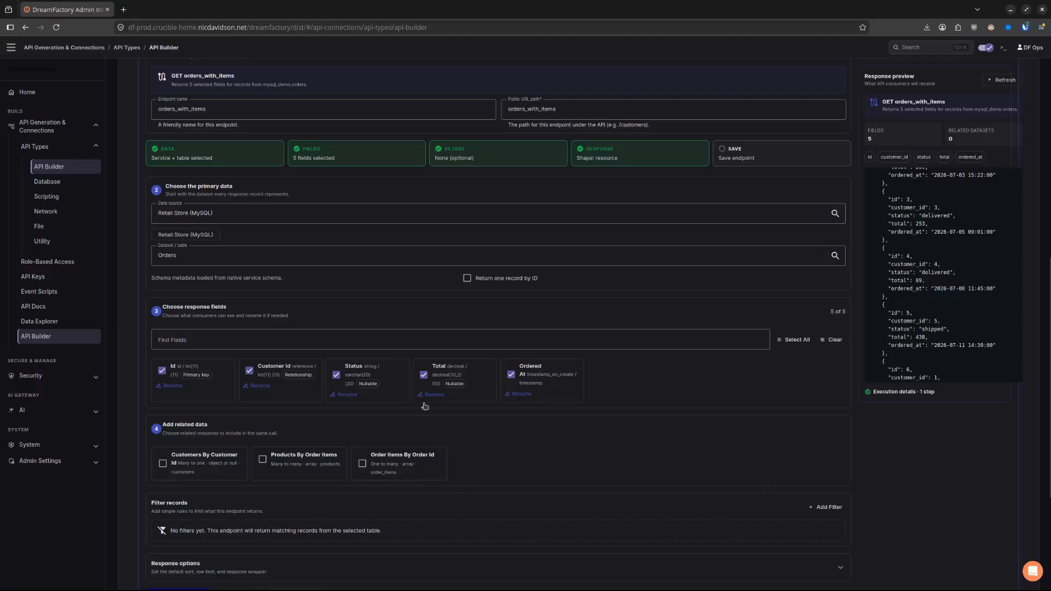
Include the related Order Items By Order Id data under the response name order_items.
click(361, 465)
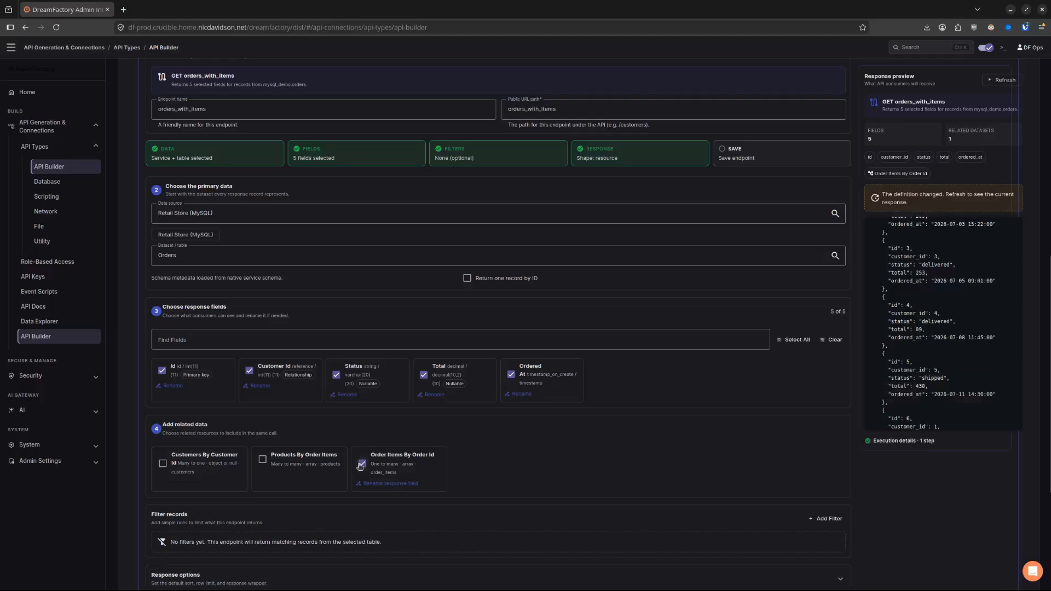
click(410, 483)
click(409, 483)
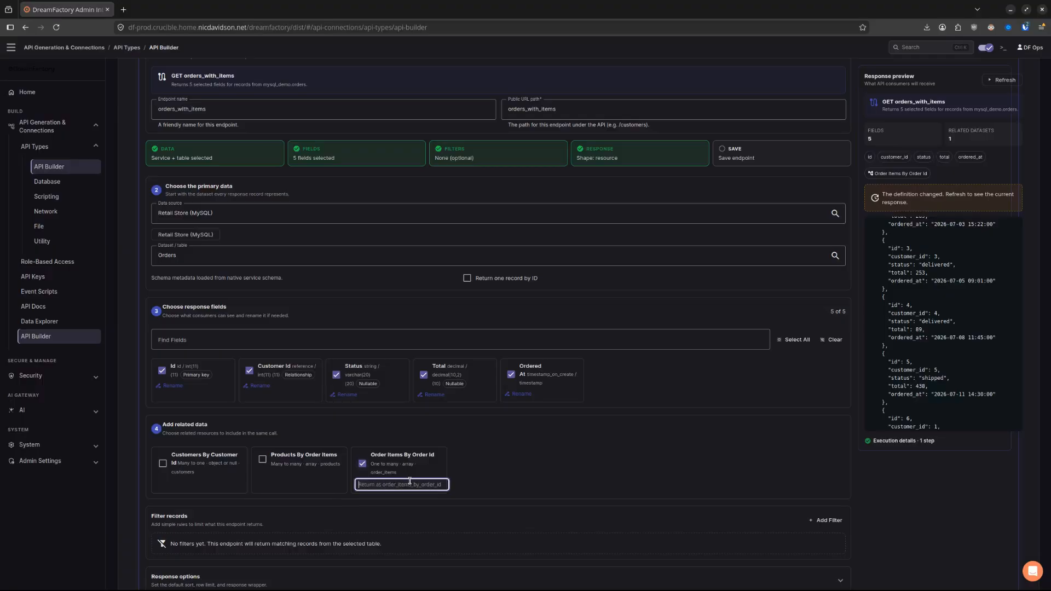
text(order_items)
click(614, 462)
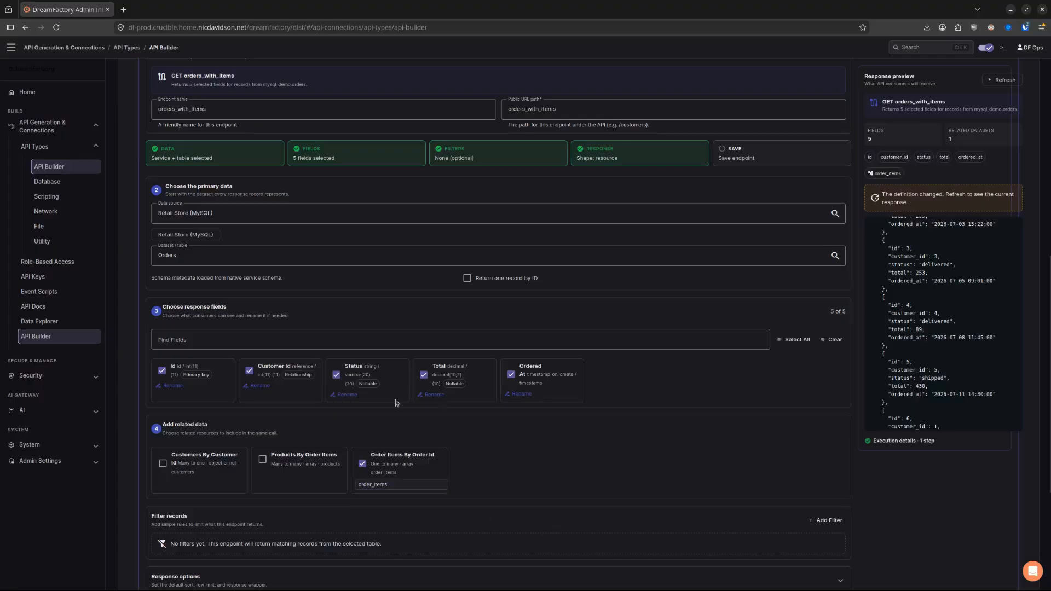
Exclude the Customer Id field from the response, then refresh the preview and check the nested order_items records.
click(249, 371)
scroll(651, 416, down, 3)
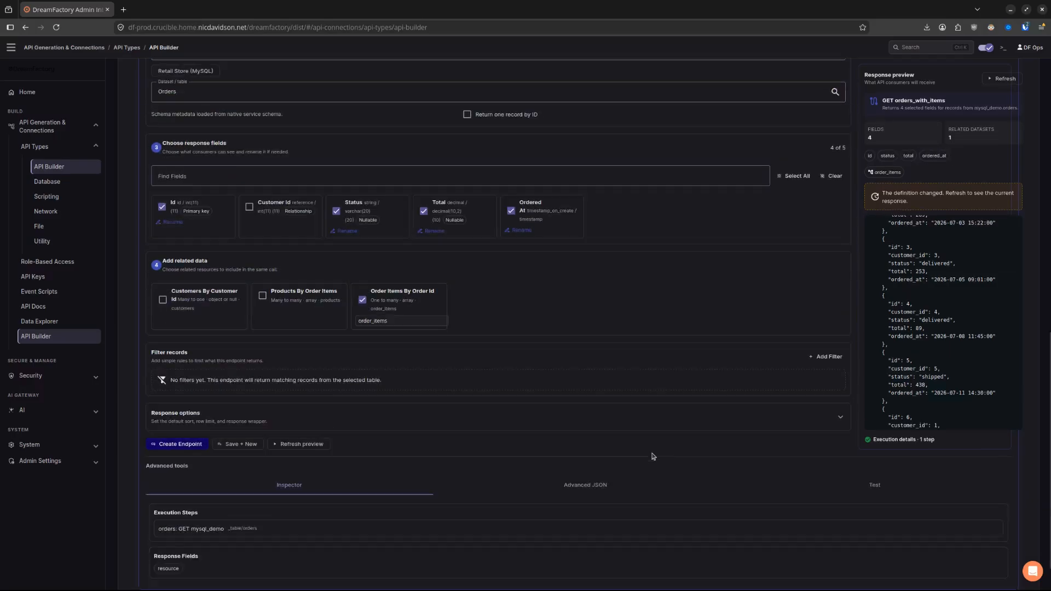
click(996, 80)
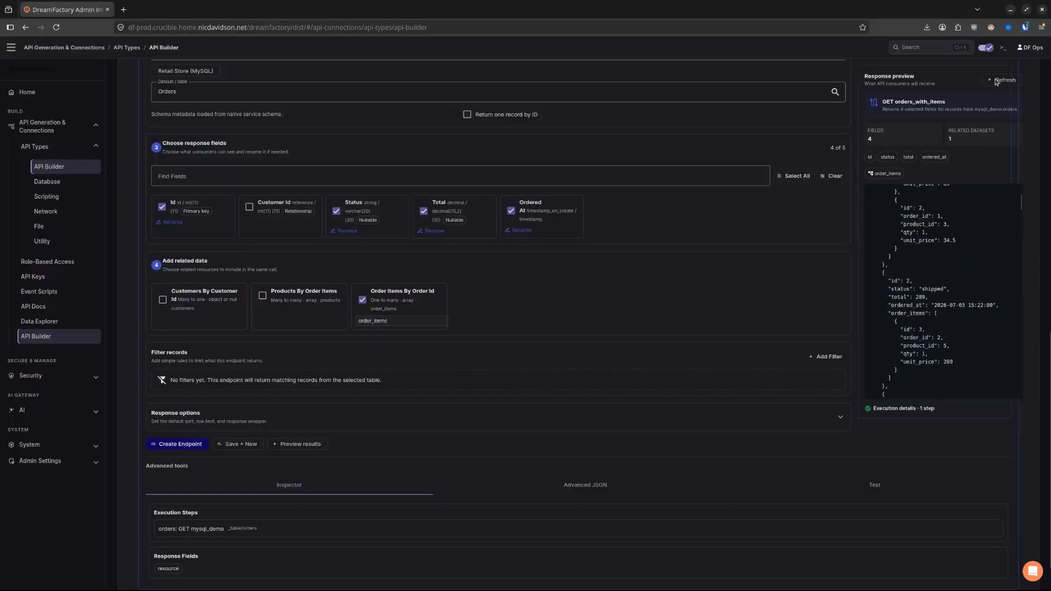
scroll(925, 281, up, 3)
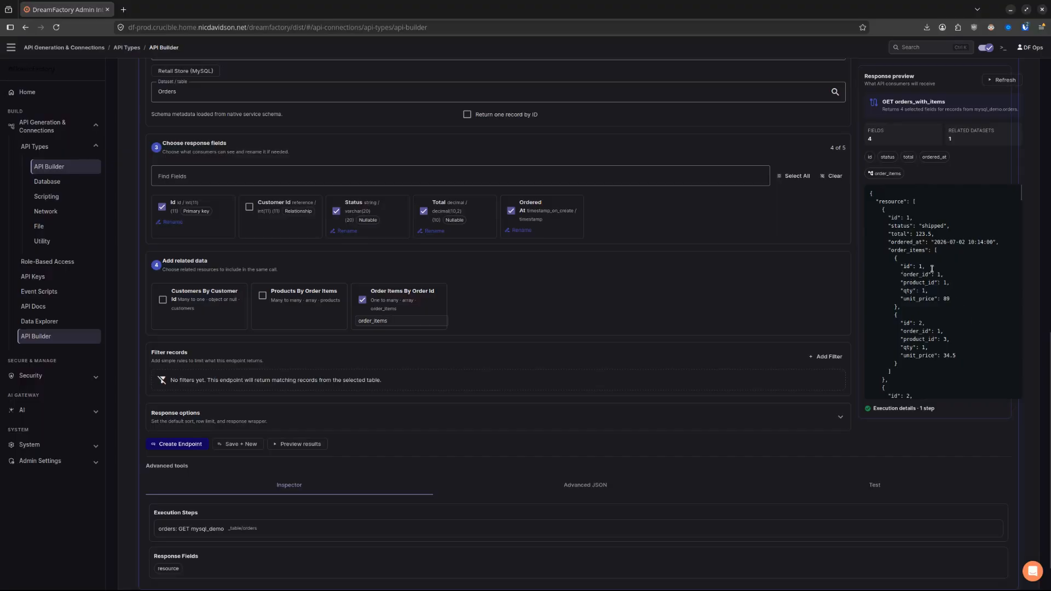
scroll(967, 294, down, 6)
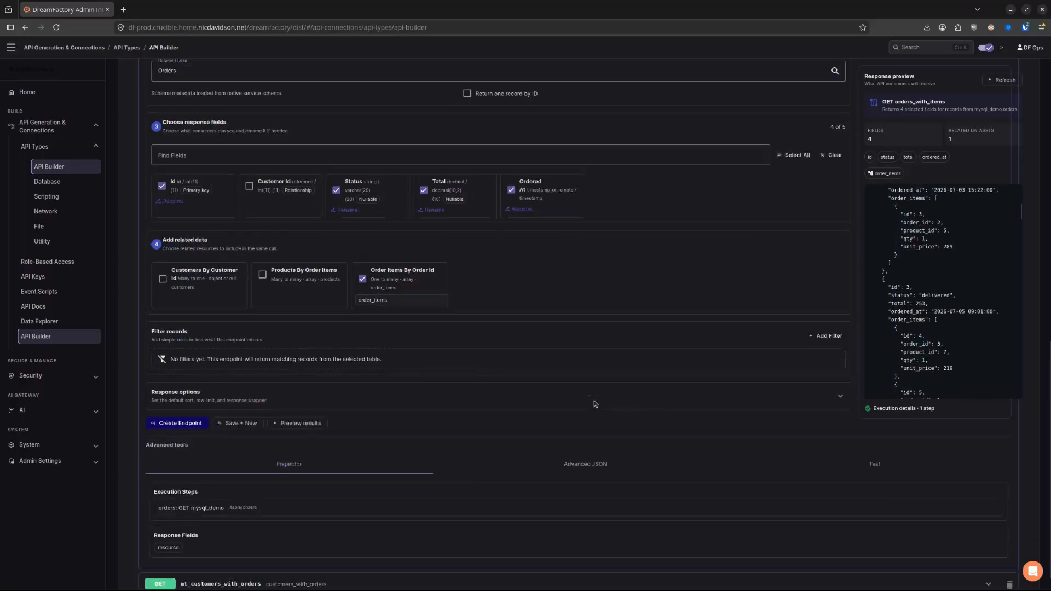
Review the orders_with_items definition and create the endpoint.
scroll(624, 260, up, 4)
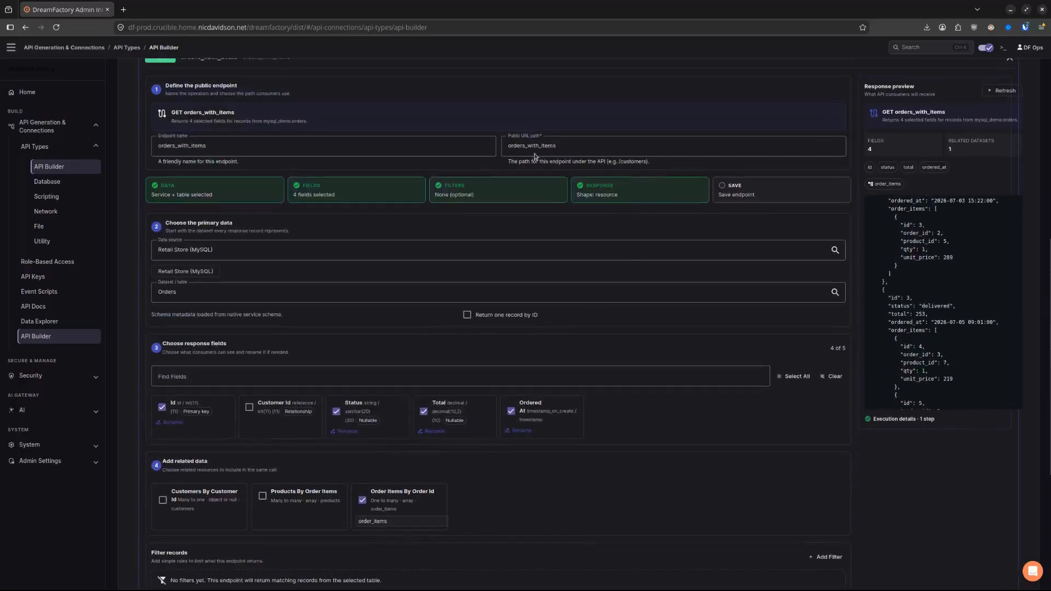
scroll(583, 482, down, 5)
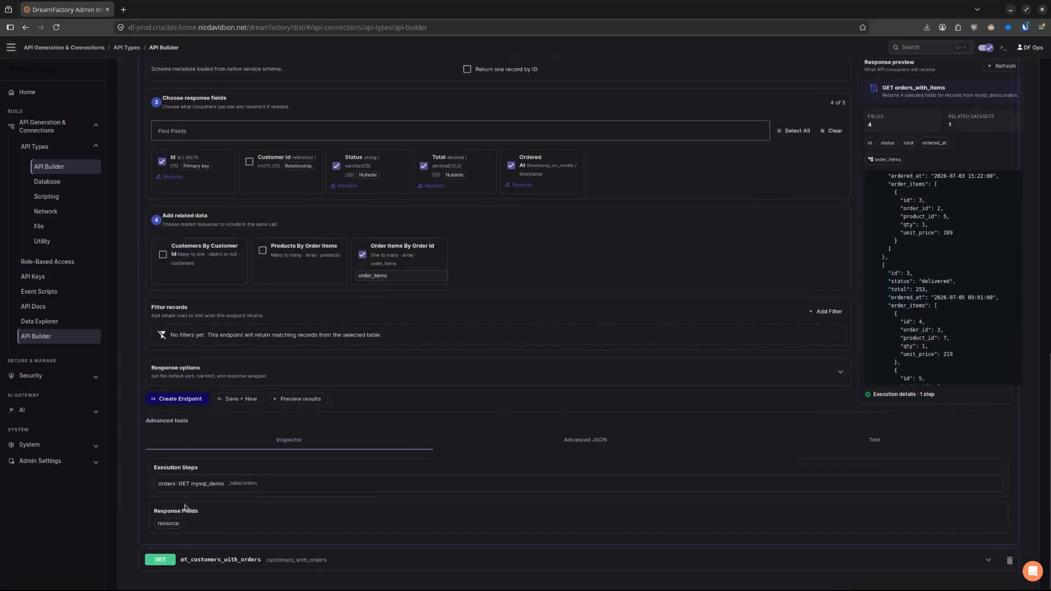
click(190, 401)
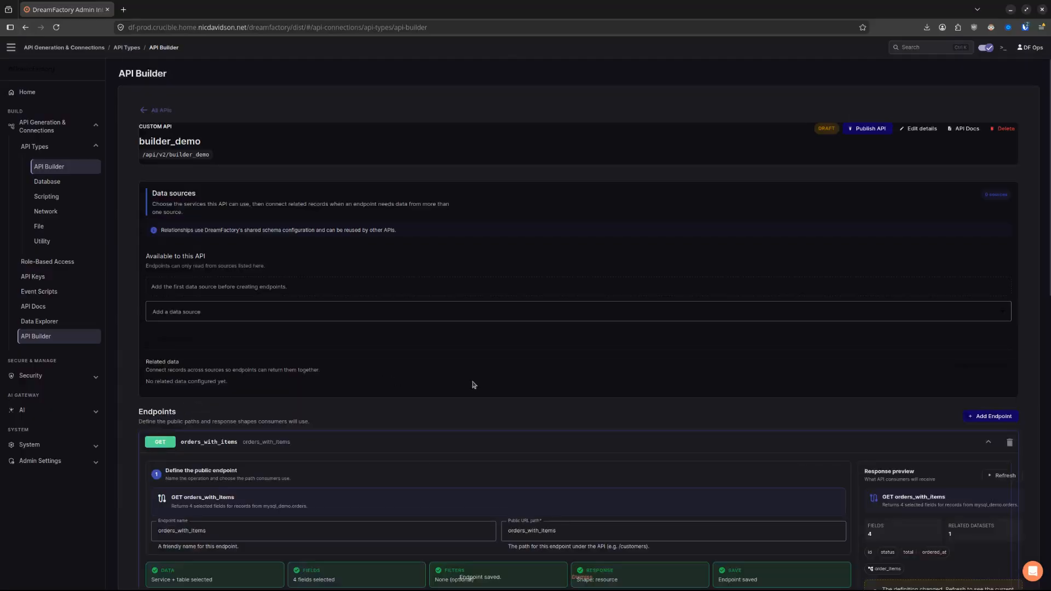
scroll(622, 395, down, 8)
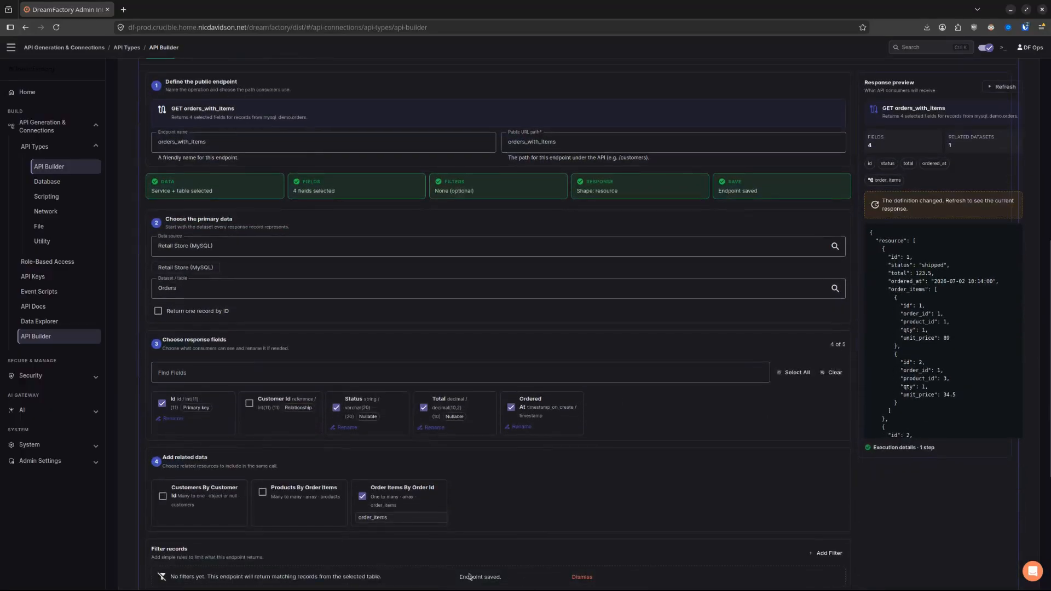
Compare the API documentation of builder_demo with that of the underlying mysql_demo service.
click(34, 307)
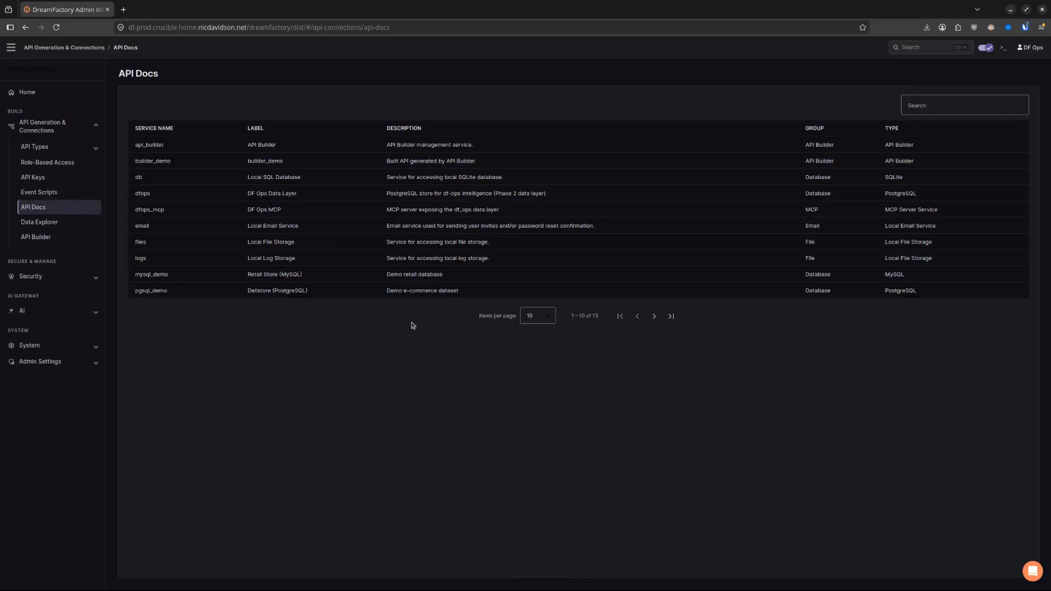
click(225, 164)
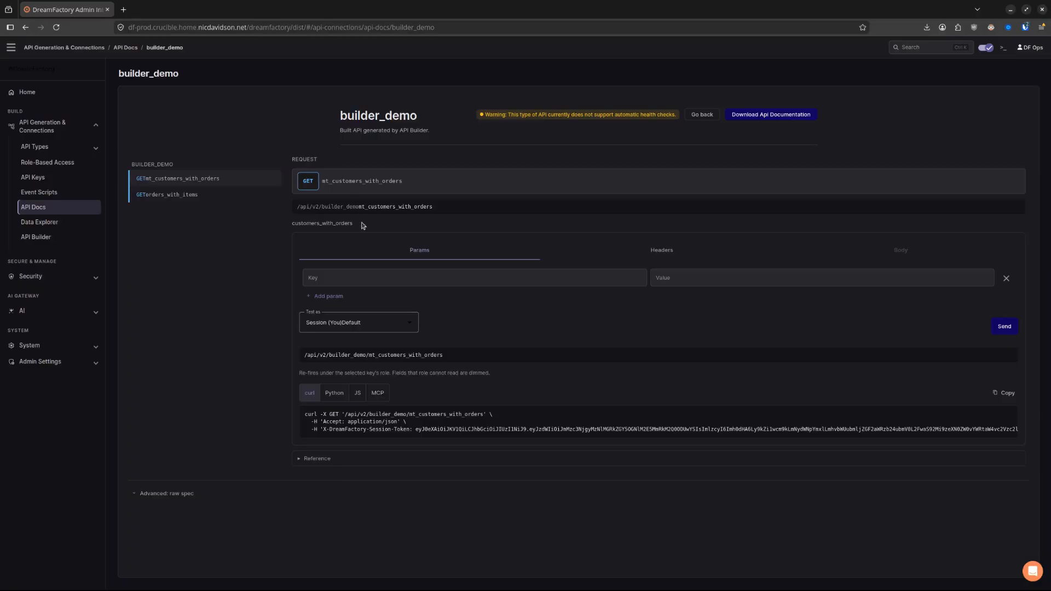
click(77, 207)
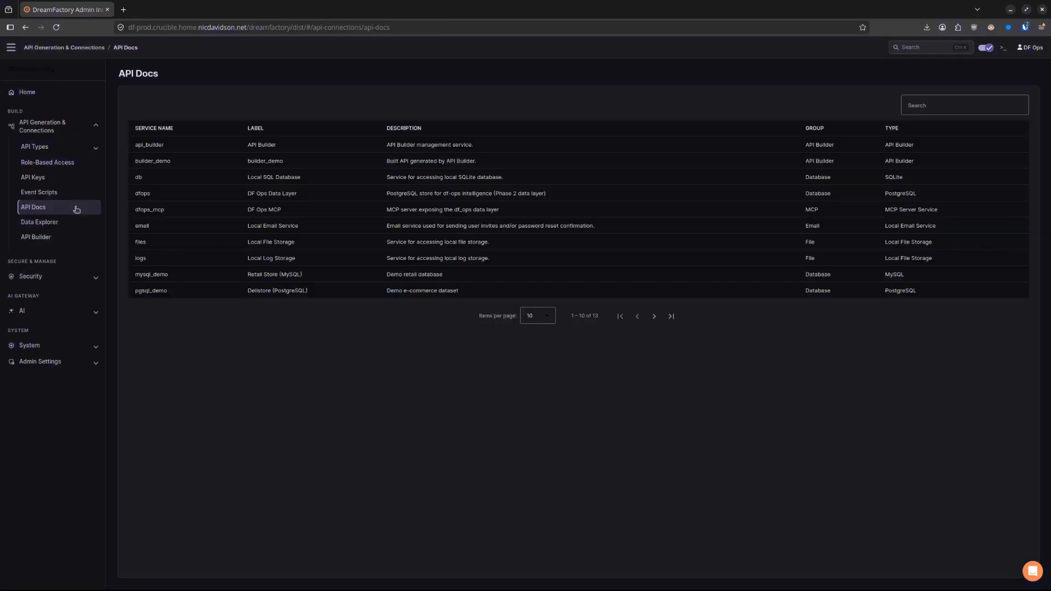
click(343, 274)
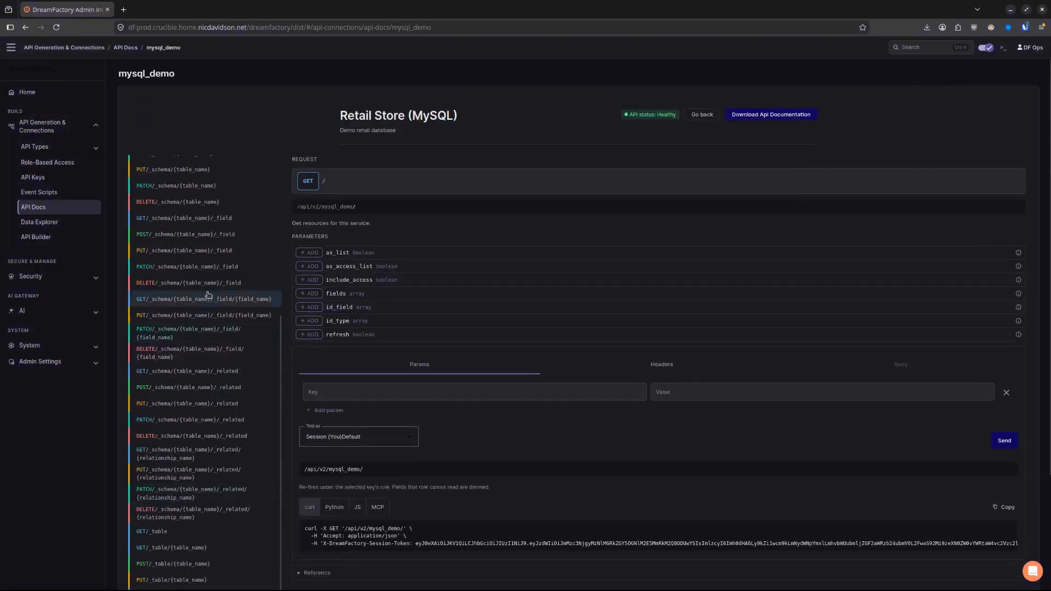
click(43, 235)
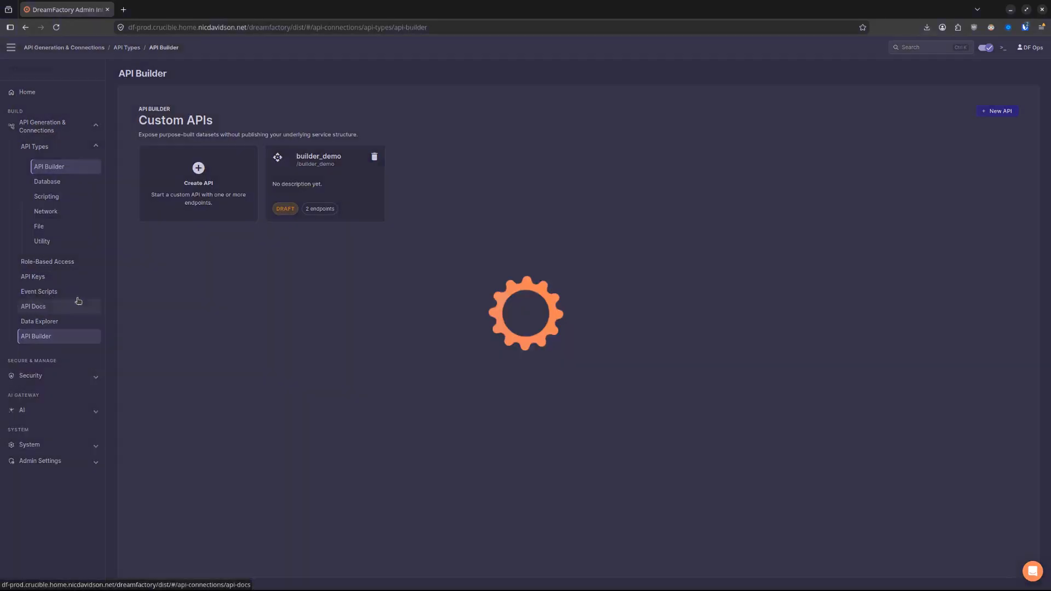
Send a test request to mt_customers_with_orders from the builder_demo API docs and read through the response.
click(78, 305)
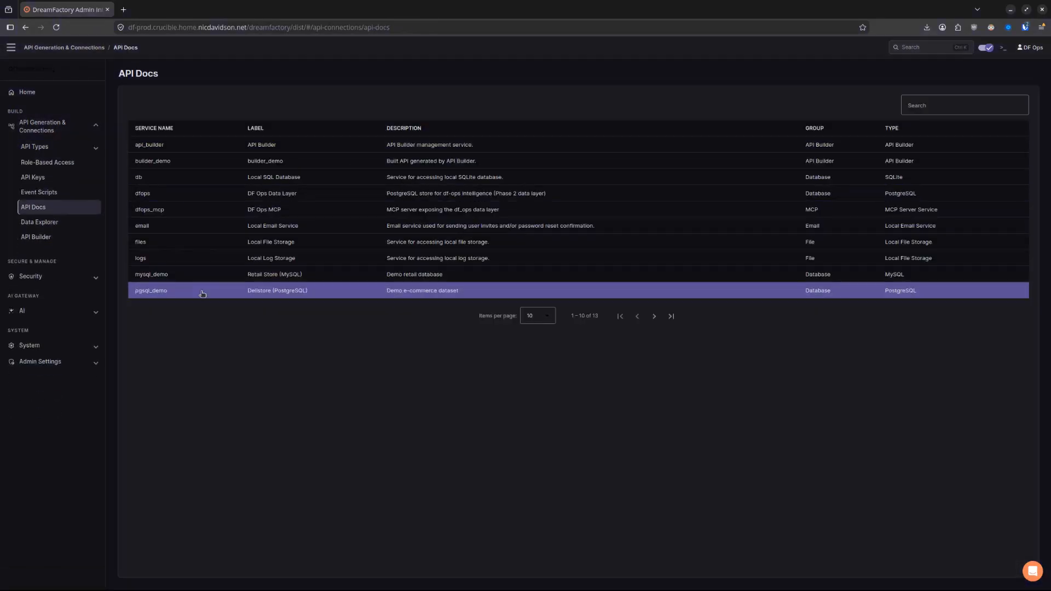
click(181, 162)
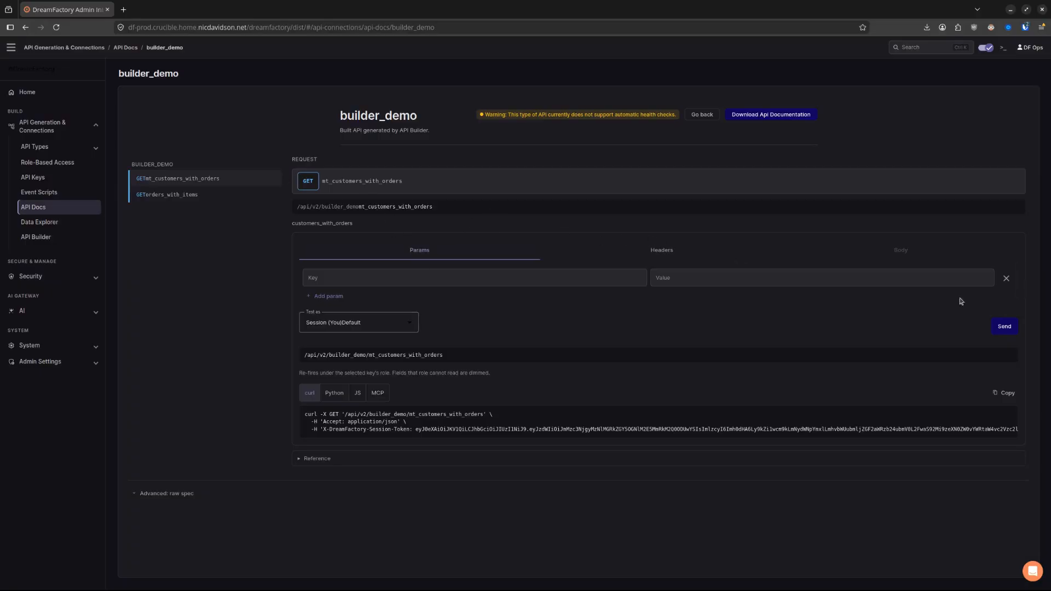
click(1005, 326)
scroll(467, 361, down, 3)
scroll(363, 344, down, 5)
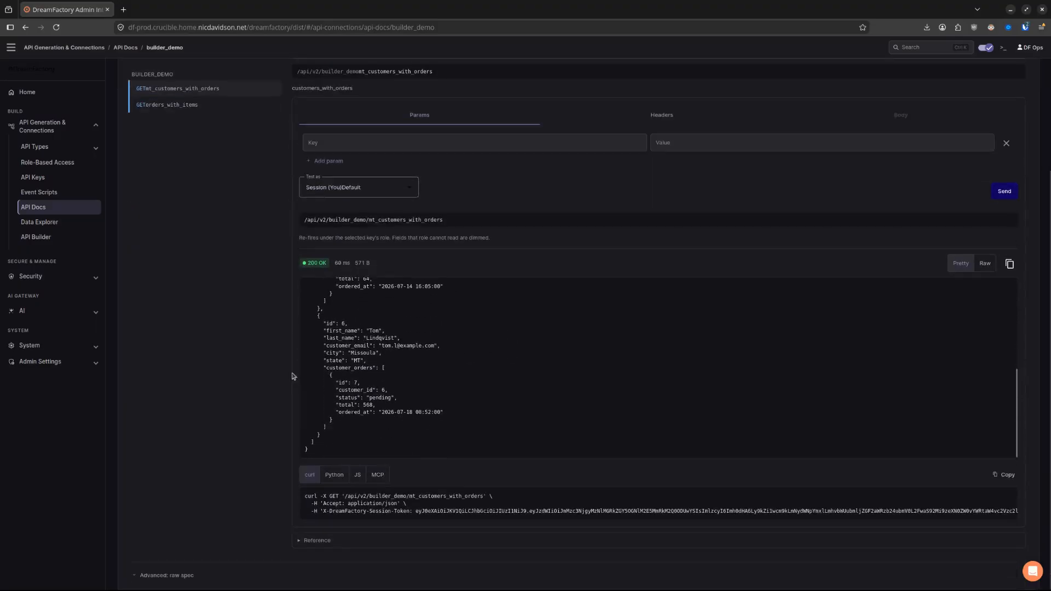
Send a test request to the orders_with_items endpoint and read through the returned orders and their items.
click(167, 105)
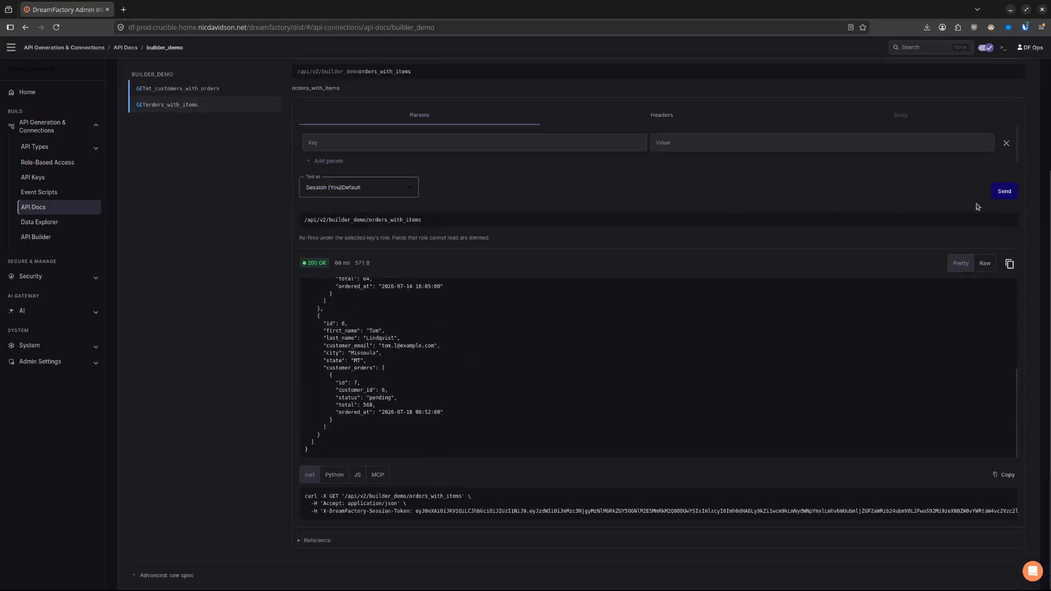
click(1014, 192)
scroll(382, 400, down, 6)
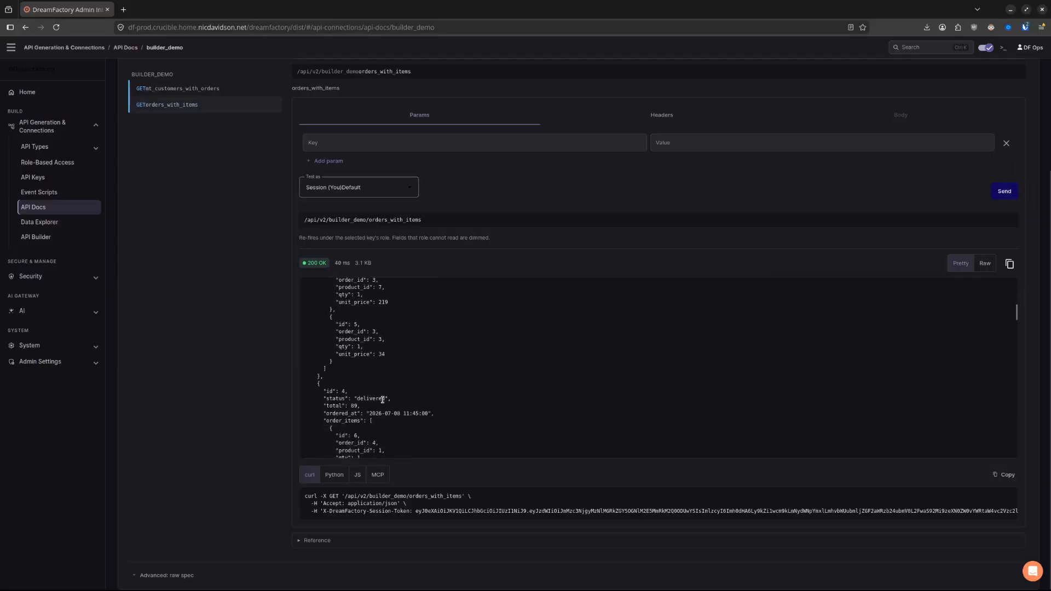
scroll(382, 400, down, 6)
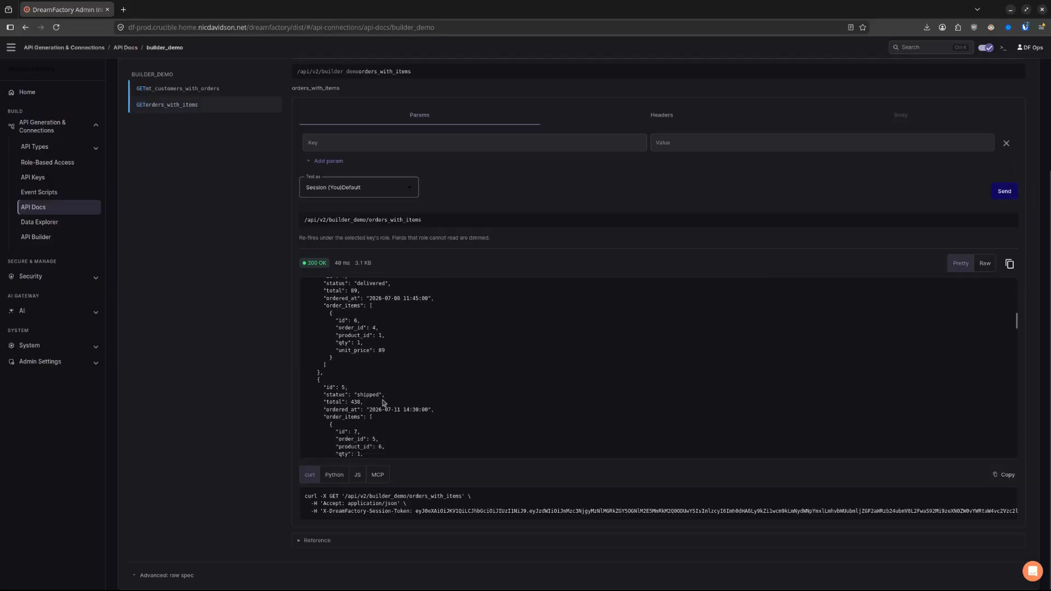
Add an access rule for the builder_demo service to the api_builder_demo_role role.
click(40, 167)
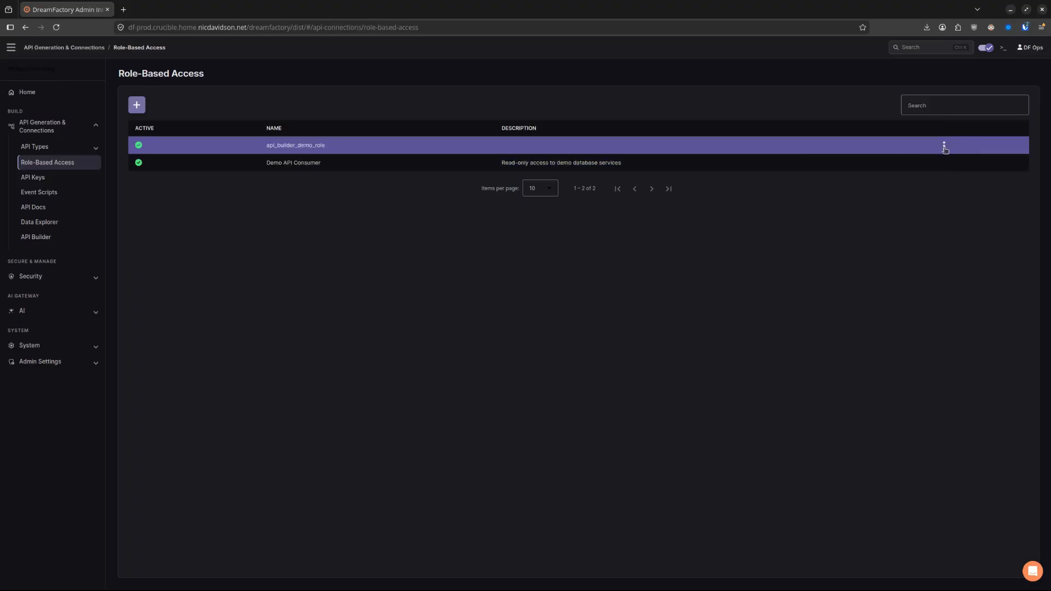
click(337, 147)
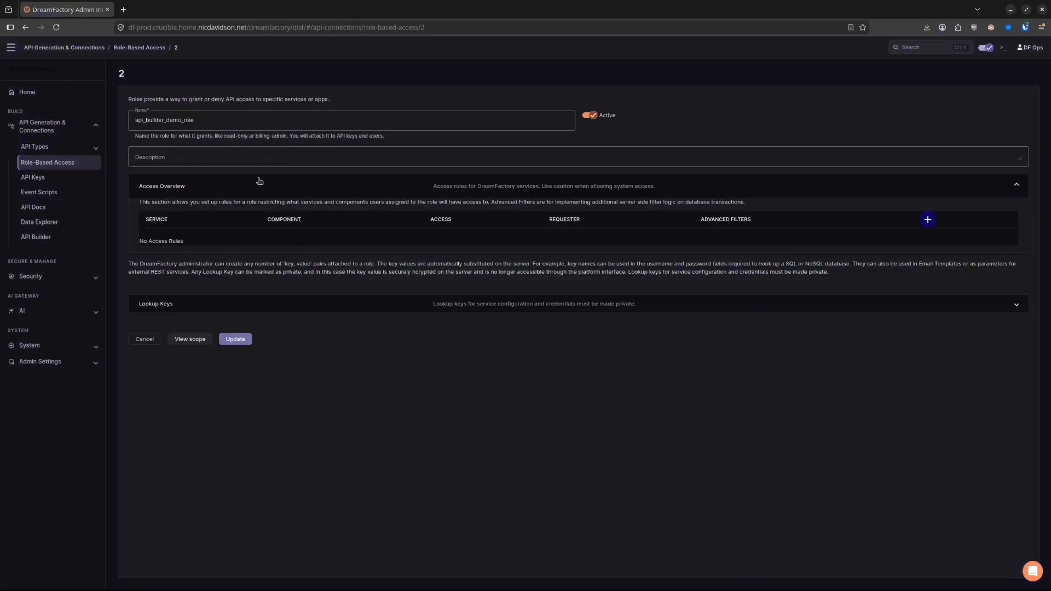
click(928, 220)
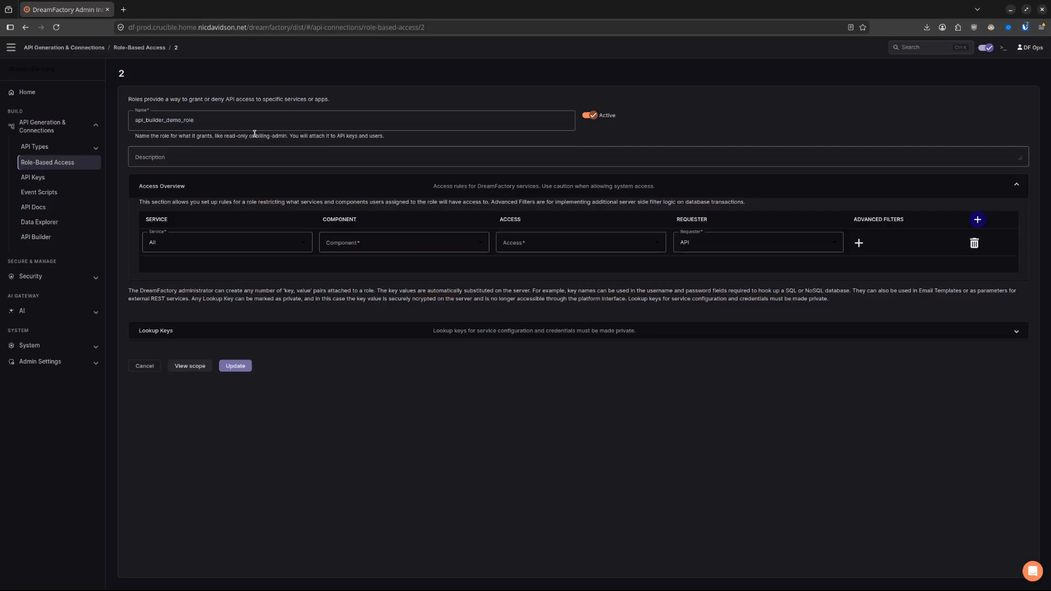
click(206, 243)
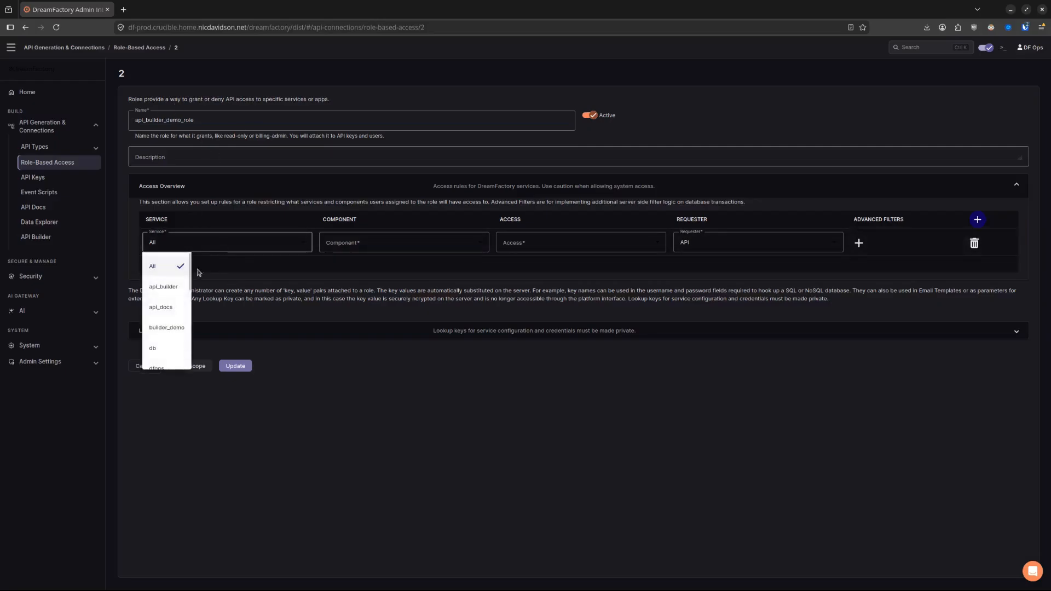
click(173, 329)
Set the access rule's component to * and its access to GET (read), update the role, and reopen it to check.
click(390, 243)
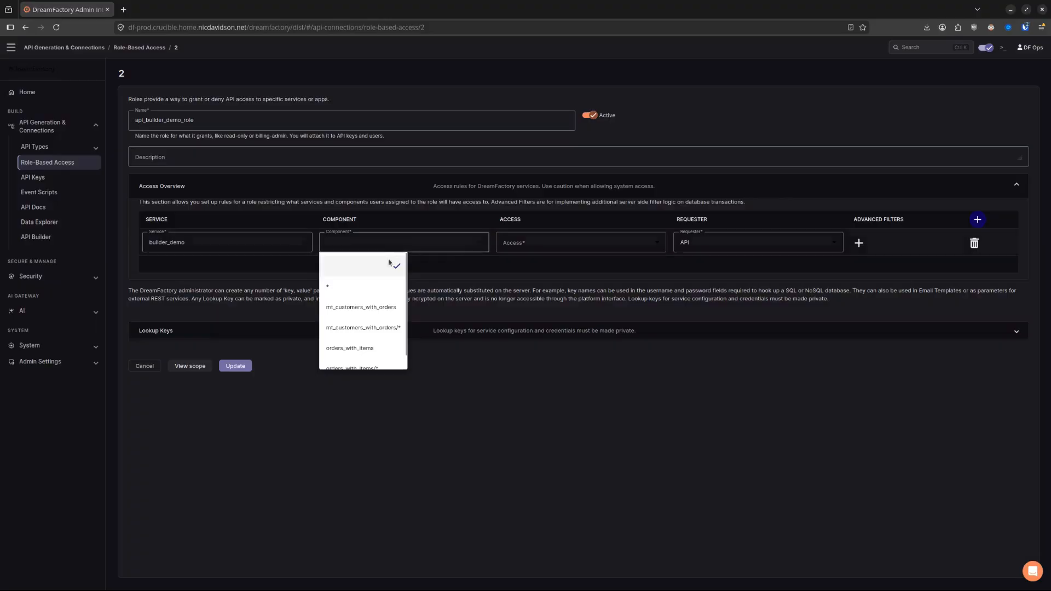
click(347, 292)
click(371, 246)
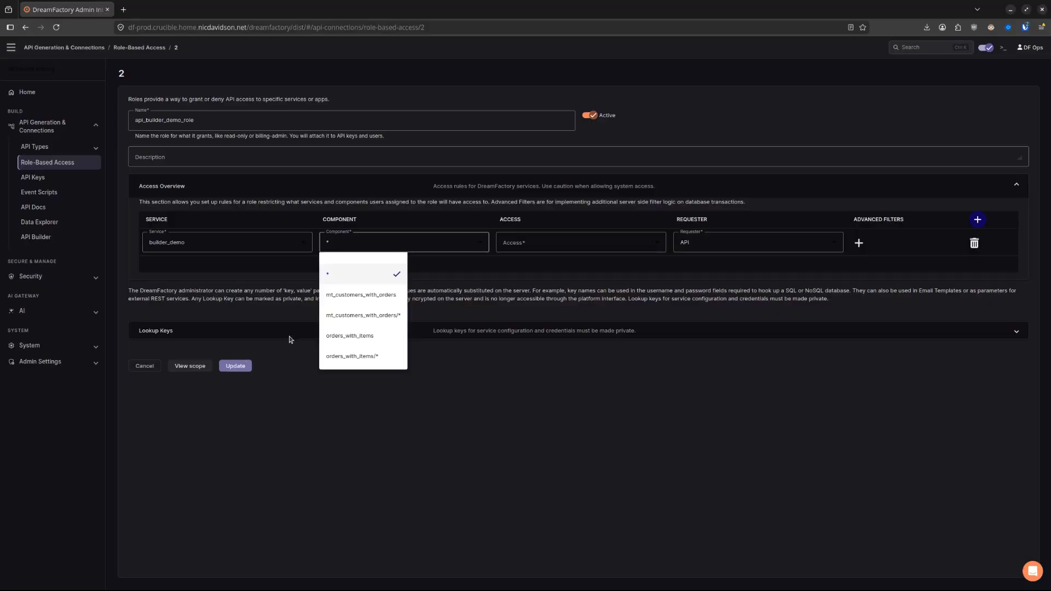
click(392, 277)
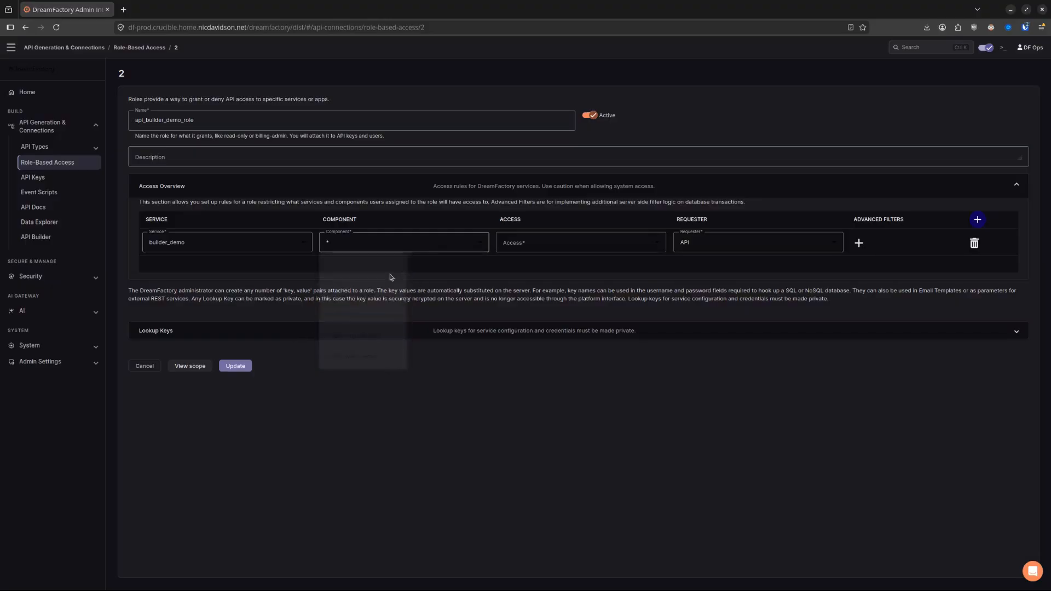
click(548, 244)
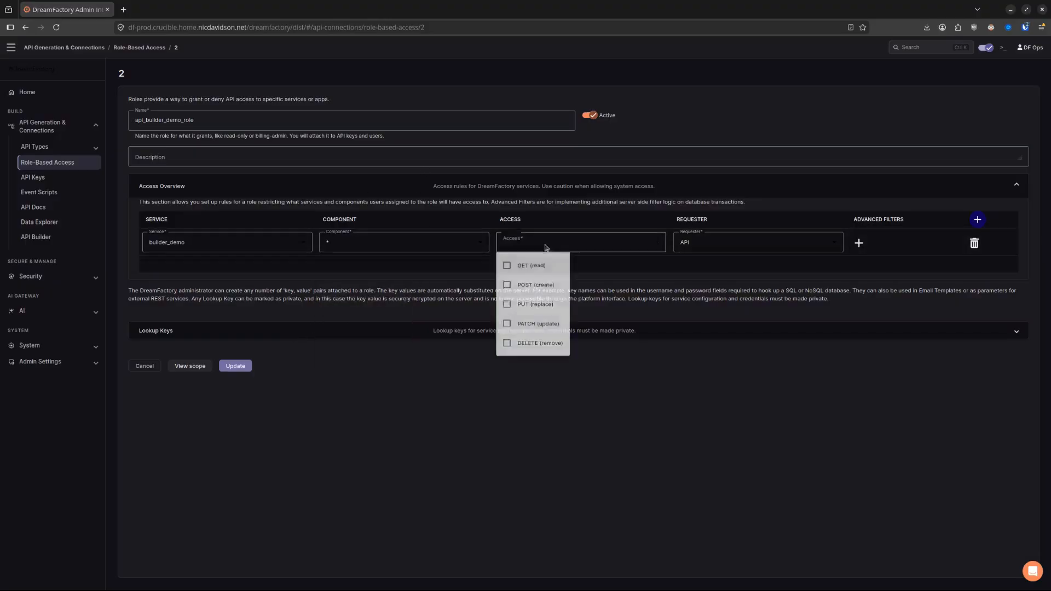
click(525, 265)
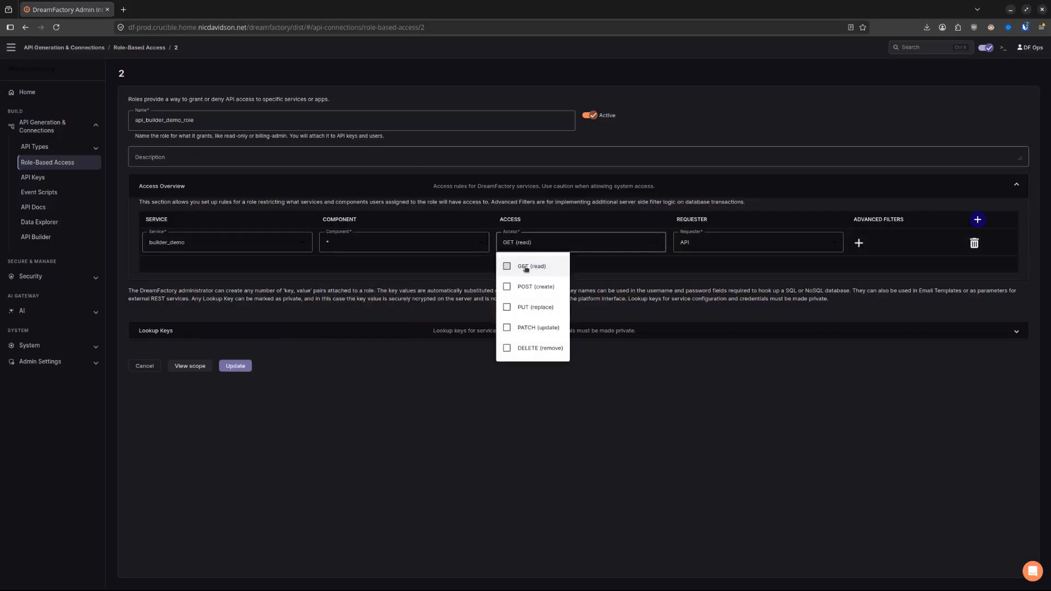
click(246, 366)
click(332, 146)
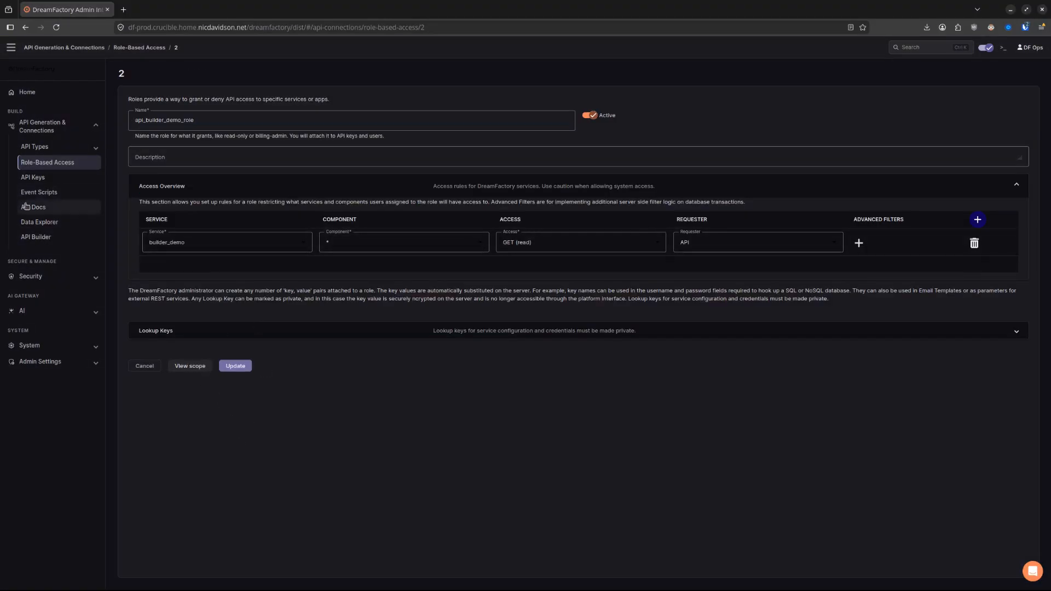
Create an active API key application called demo_builder_role with api_builder_demo_role as its default role.
click(95, 176)
click(137, 104)
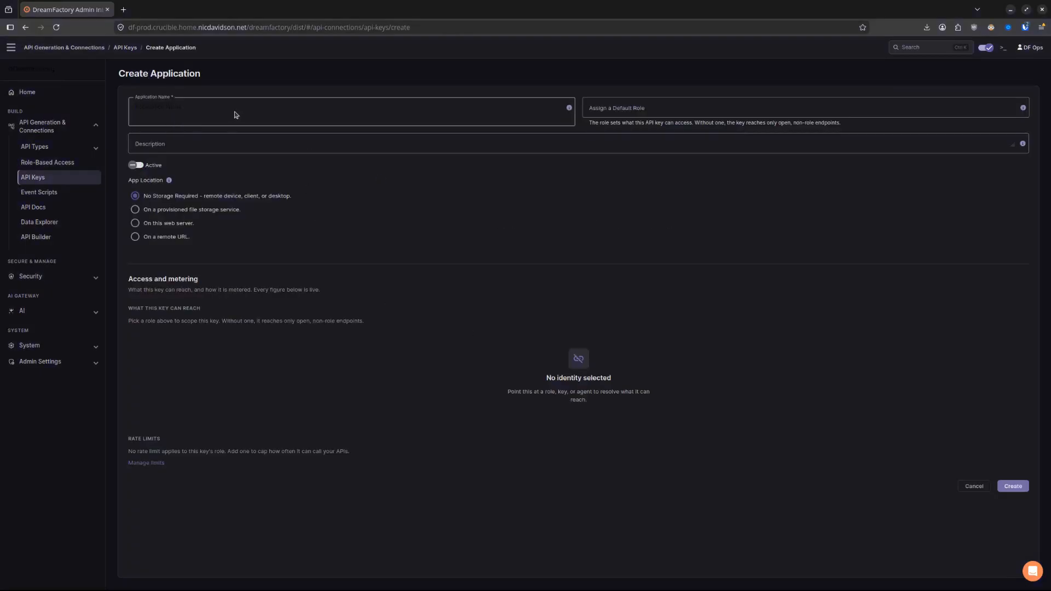
click(236, 115)
text(demo_builder_role)
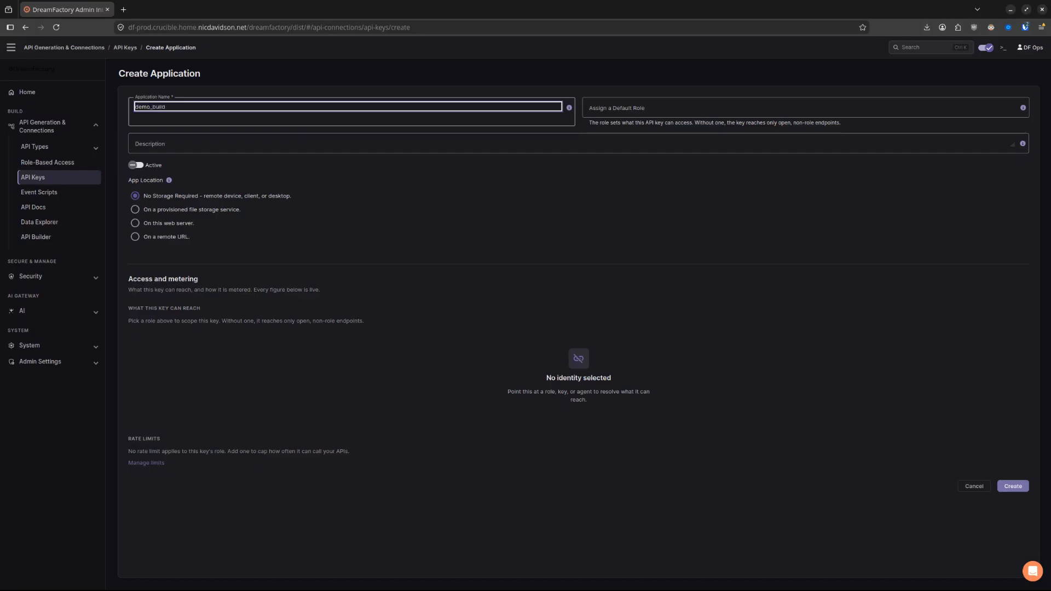
click(637, 107)
click(624, 133)
click(154, 166)
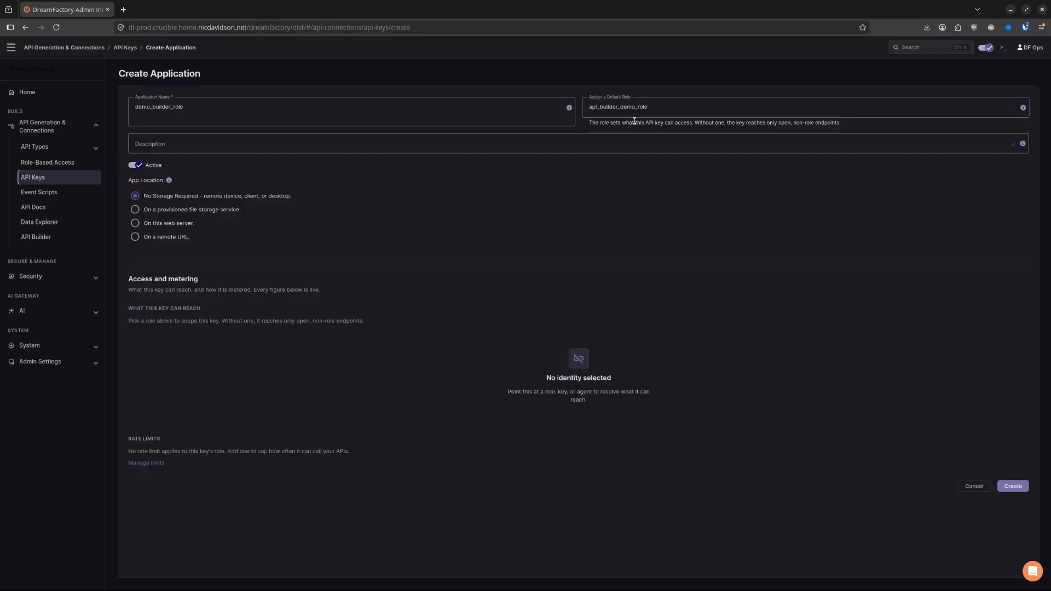
click(1013, 486)
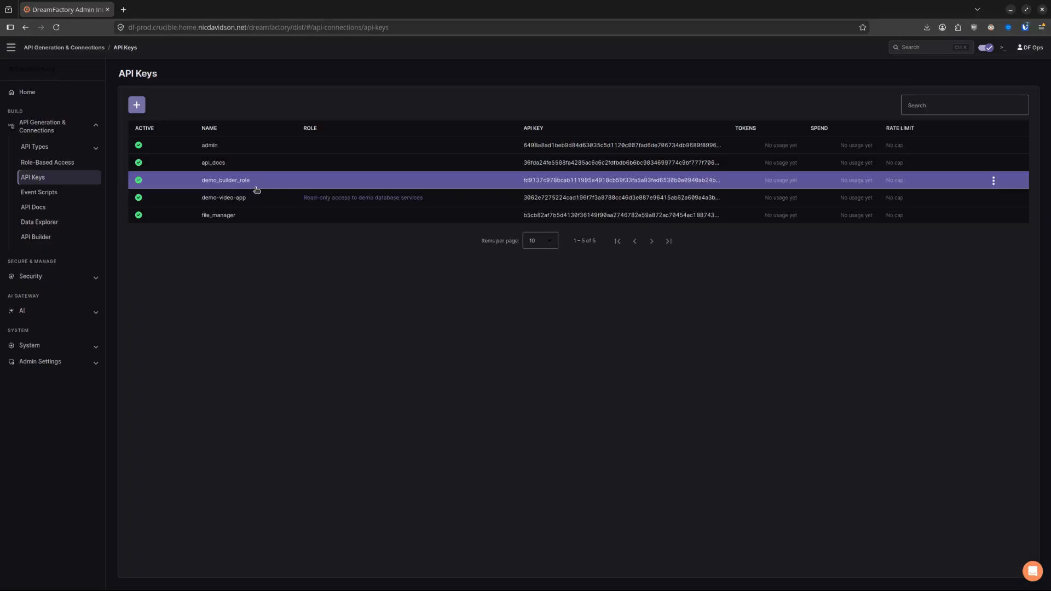
Start an event script for the builder_demo service's builder_demo.mt_customers_with_orders event and look through the available script methods.
click(65, 193)
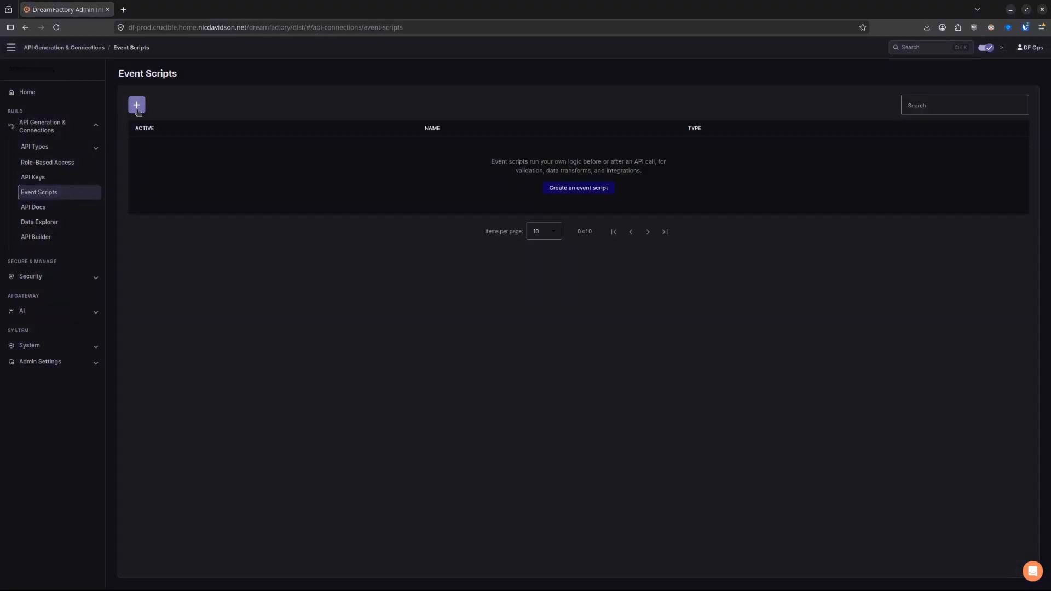
click(138, 110)
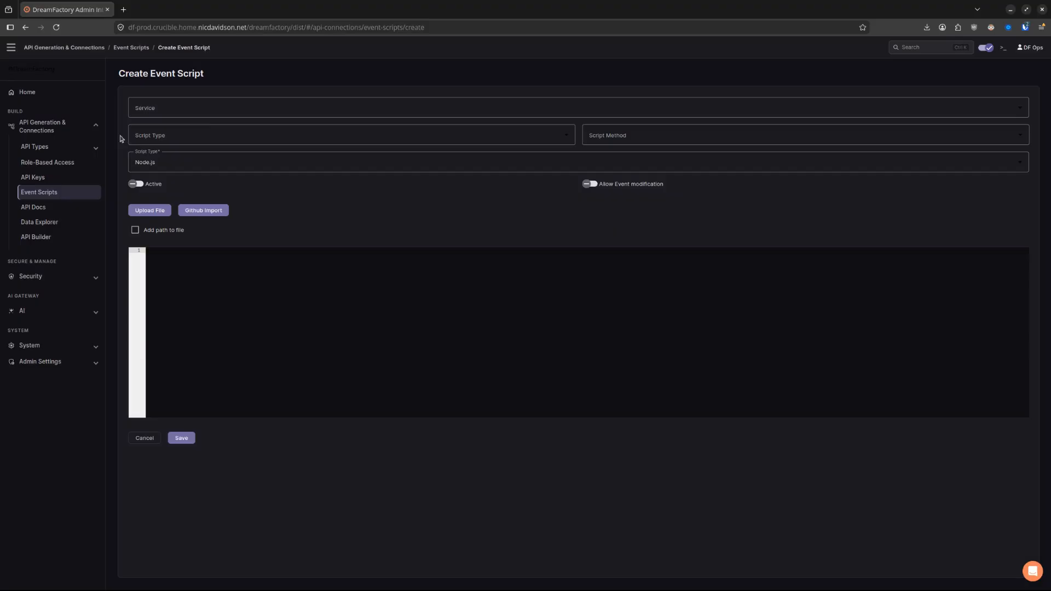
click(327, 109)
click(159, 171)
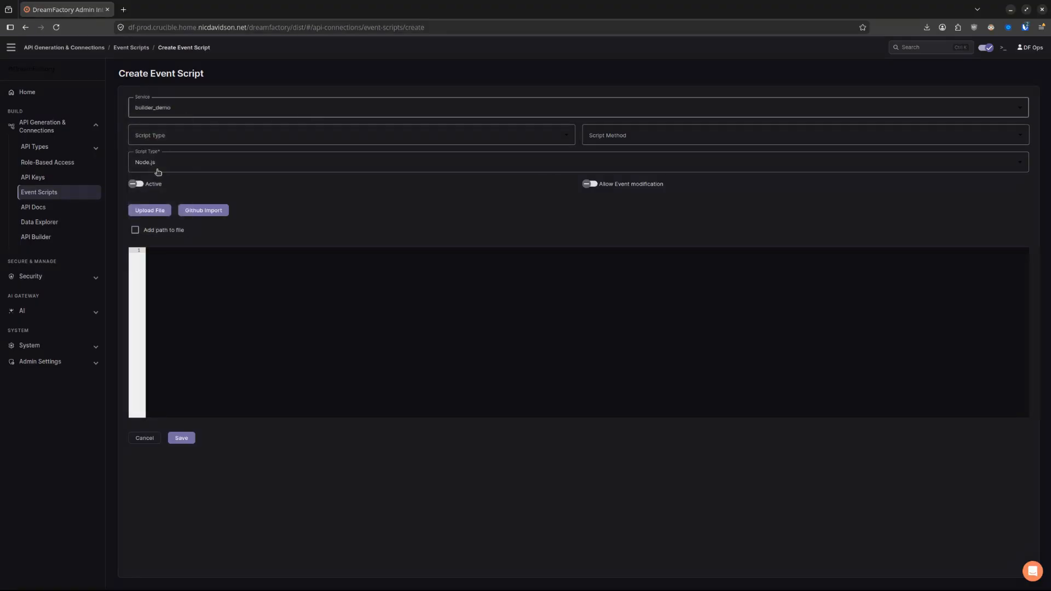
click(174, 139)
click(170, 163)
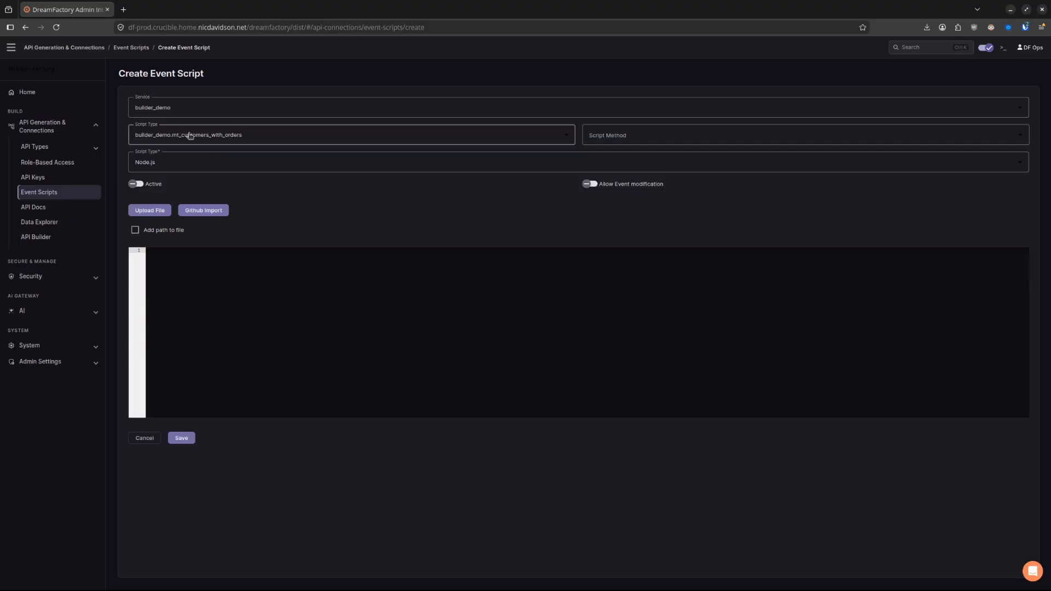
click(717, 142)
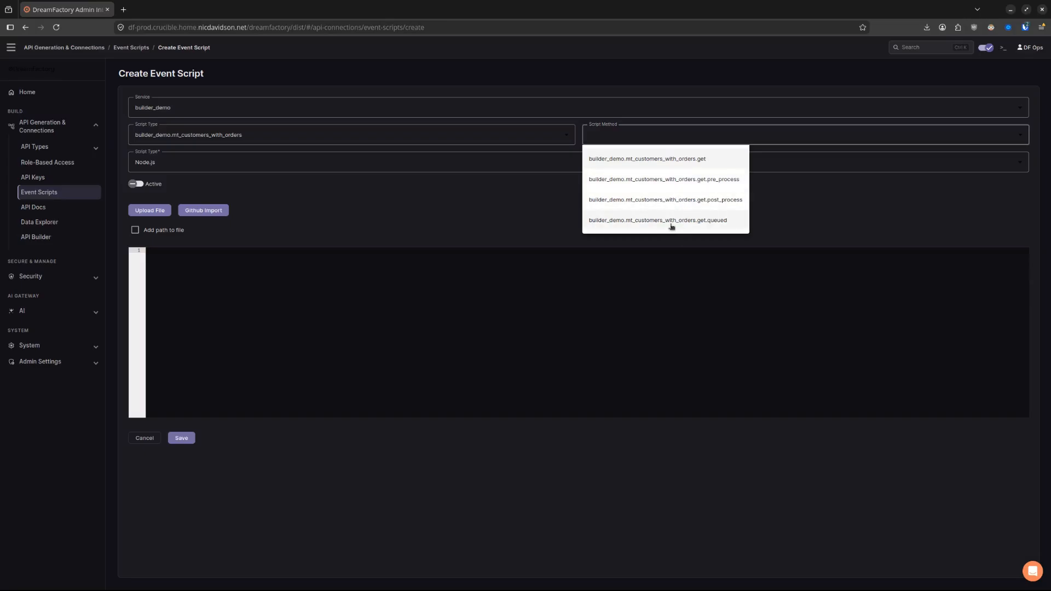
click(412, 190)
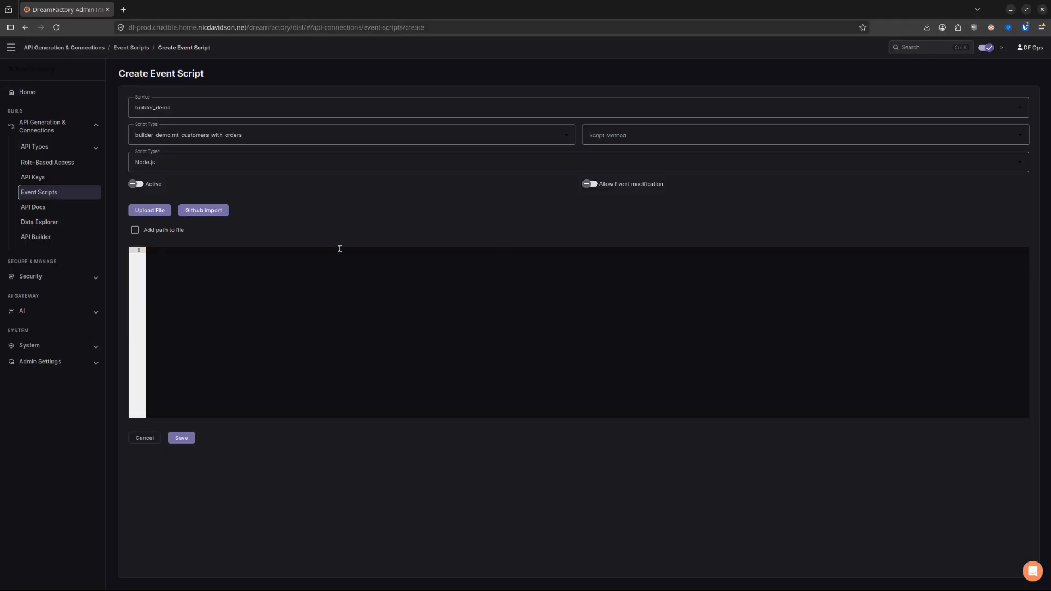
Open the builder_demo custom API in API Builder and publish it.
click(74, 233)
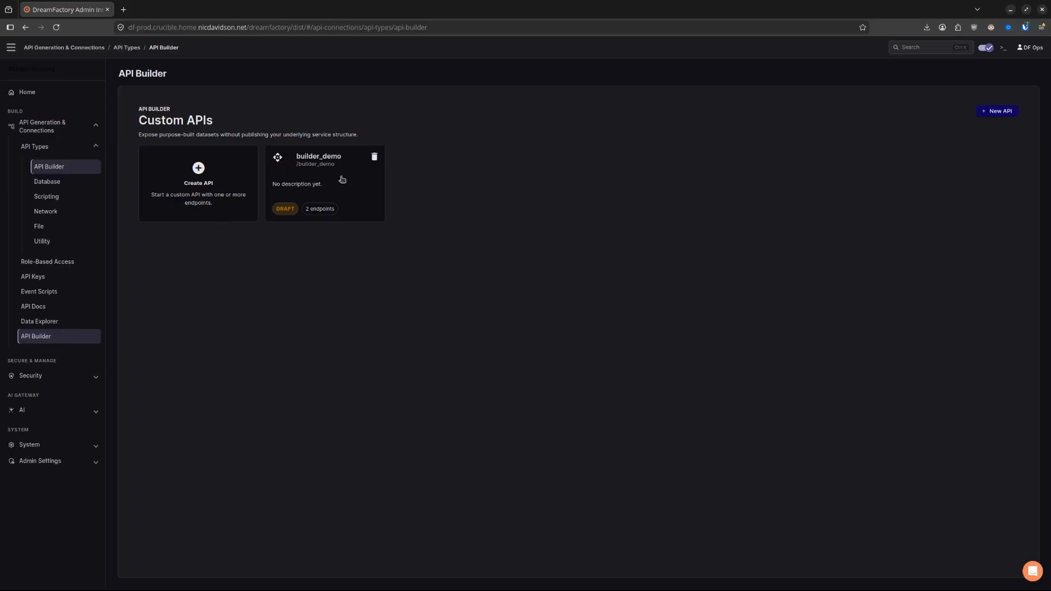
click(360, 181)
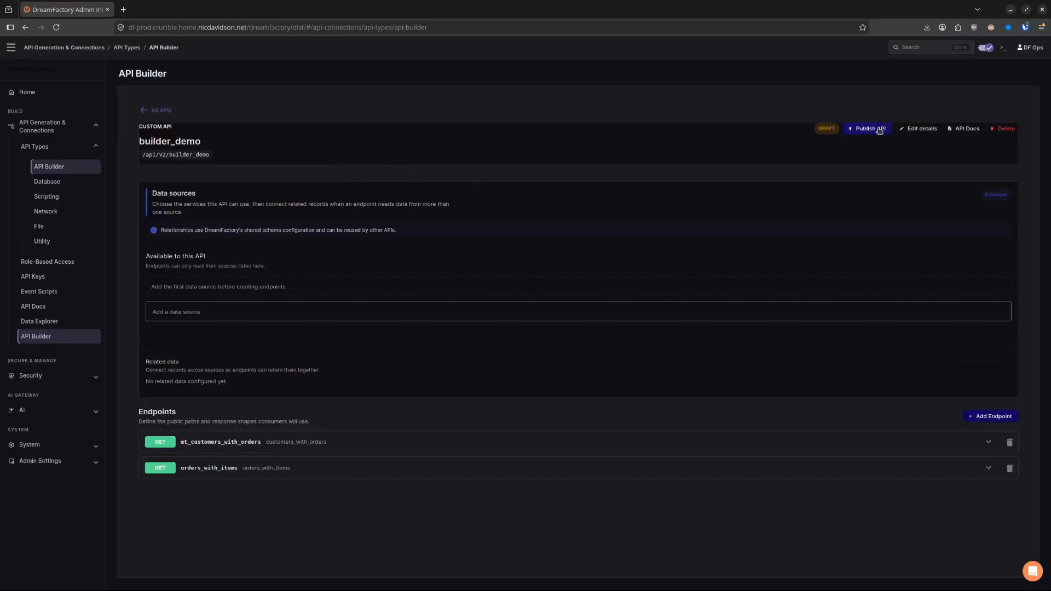
drag(819, 130, 836, 130)
mouse_move(843, 140)
click(869, 130)
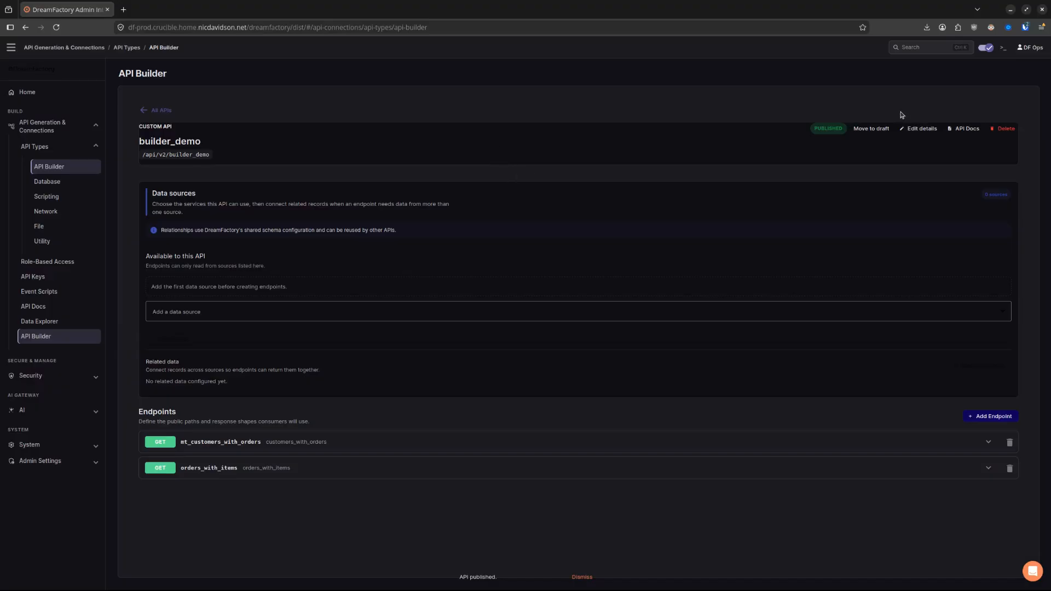